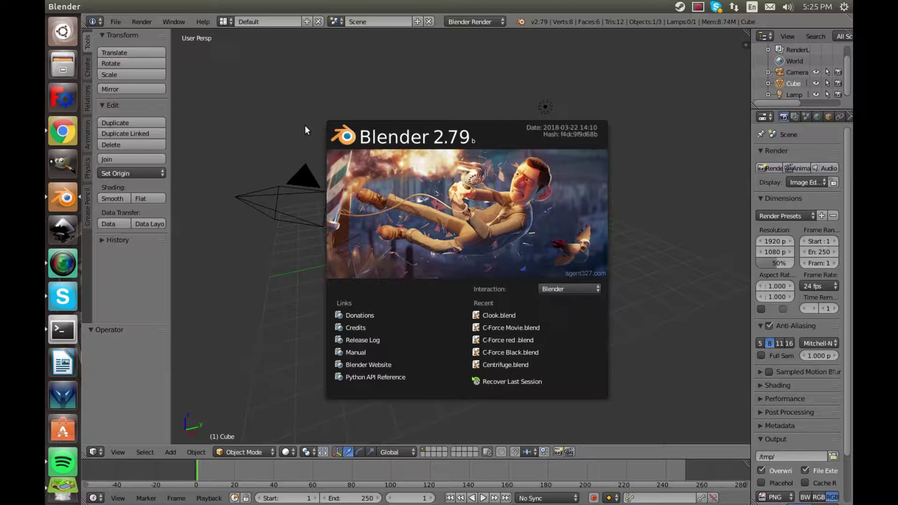
- Dismiss the splash screen to start working in the default cube scene
click(305, 126)
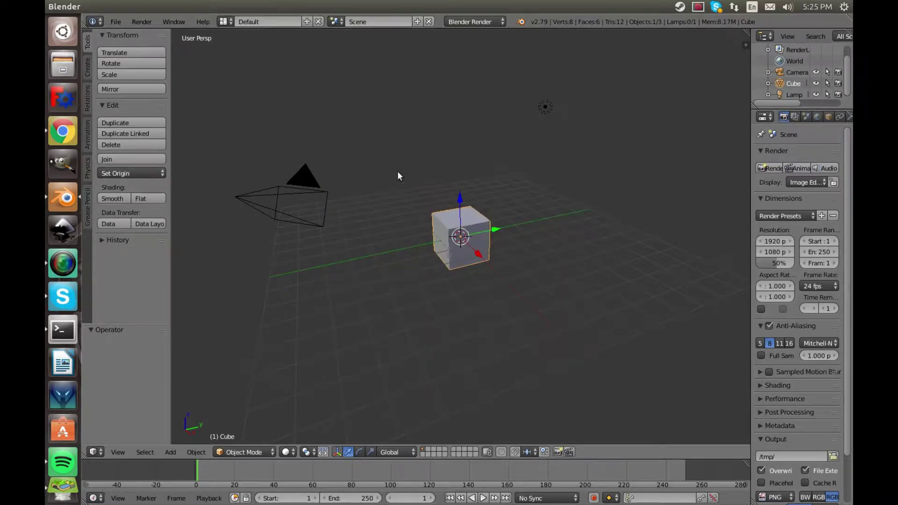
middle_drag(498, 150, 520, 192)
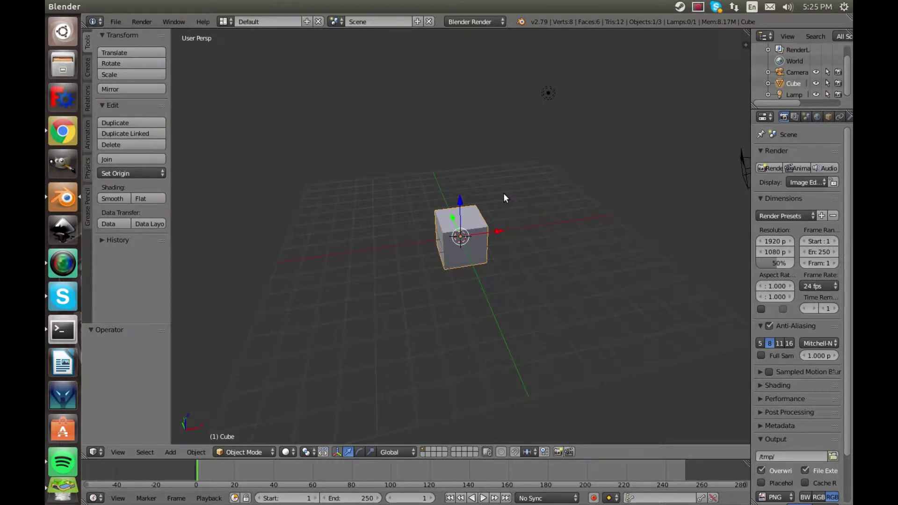
scroll(476, 226, up, 3)
middle_drag(475, 226, 486, 261)
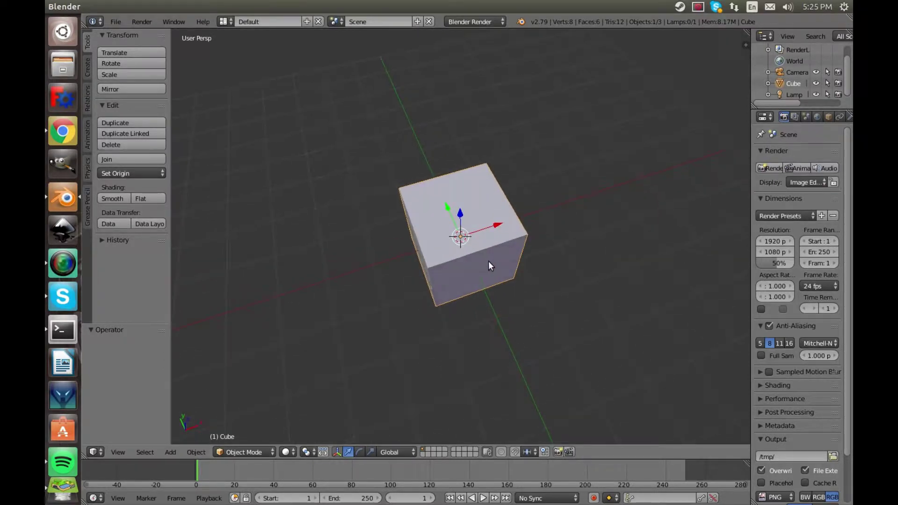
key(a)
click(87, 61)
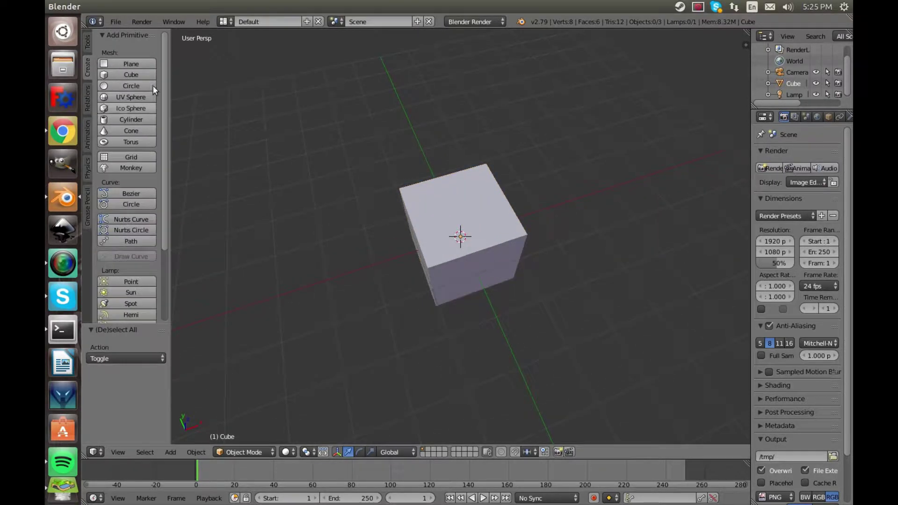
click(140, 86)
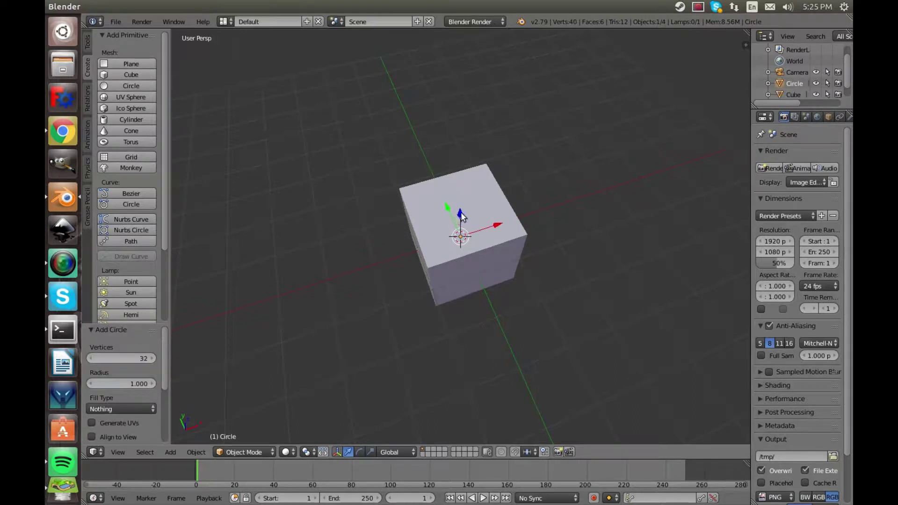
drag(460, 215, 458, 157)
middle_drag(458, 158, 423, 117)
key(x)
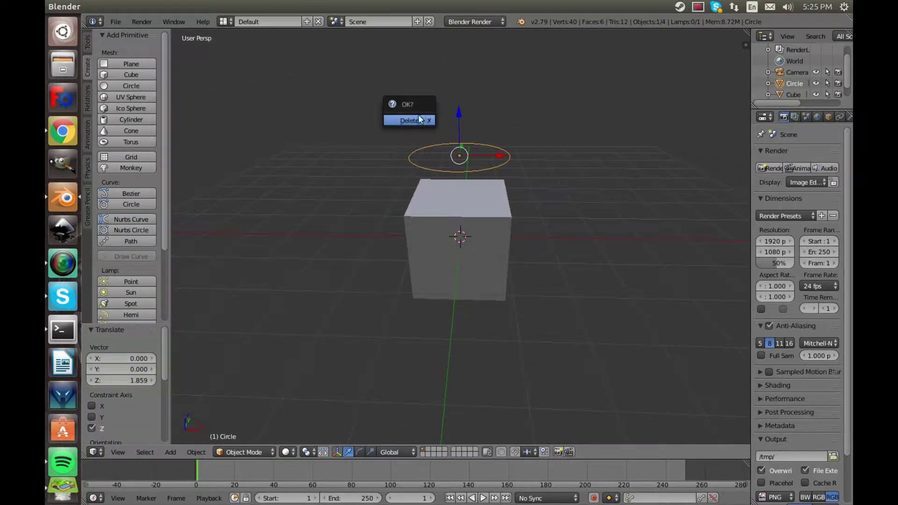
key(x)
click(408, 123)
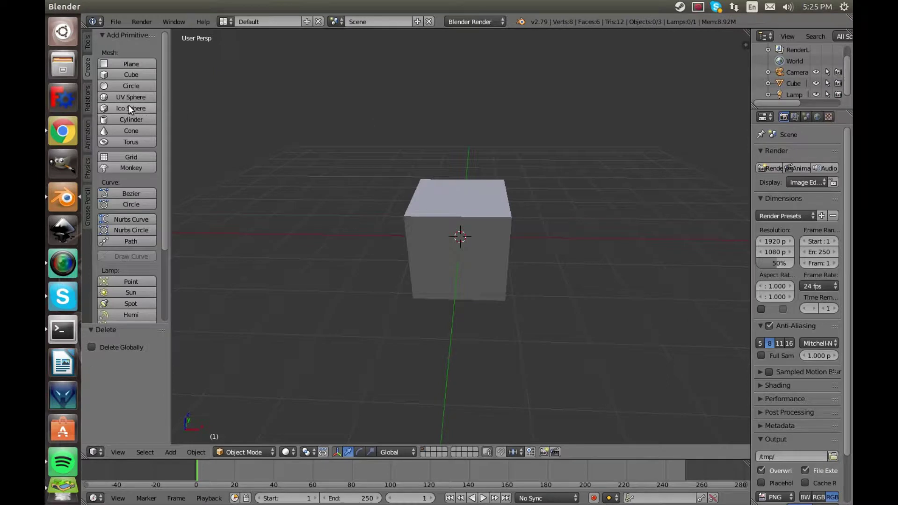
- Add a UV sphere and raise it along Z until its centre is level with the cube's top face
click(134, 96)
drag(460, 198, 472, 124)
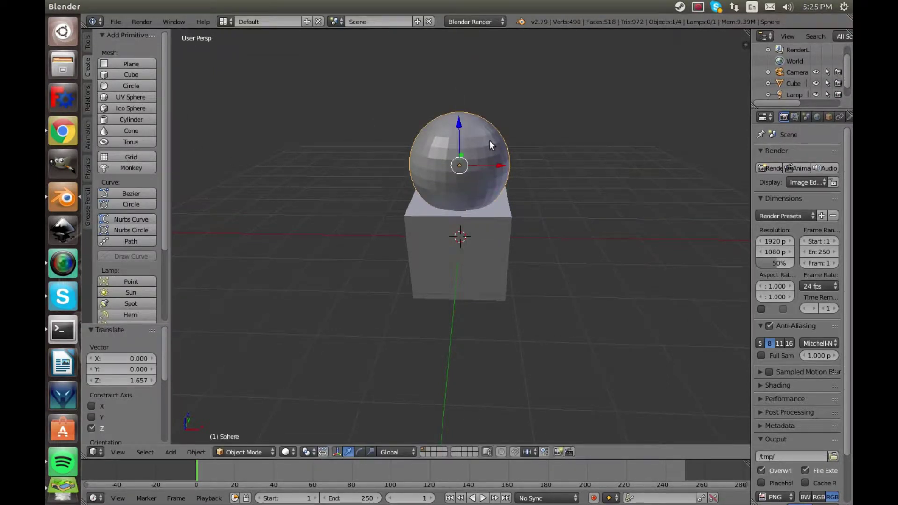
key(KP_3)
key(KP_5)
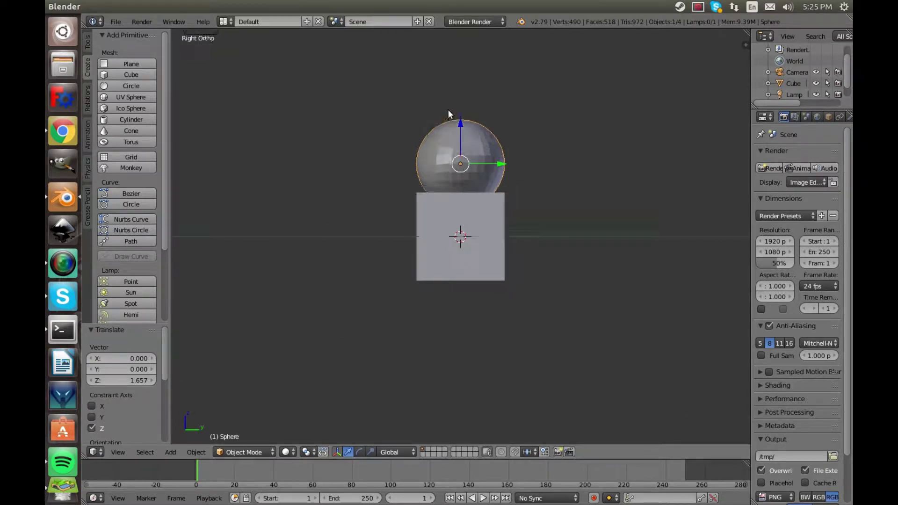
drag(460, 123, 462, 156)
middle_drag(462, 155, 579, 177)
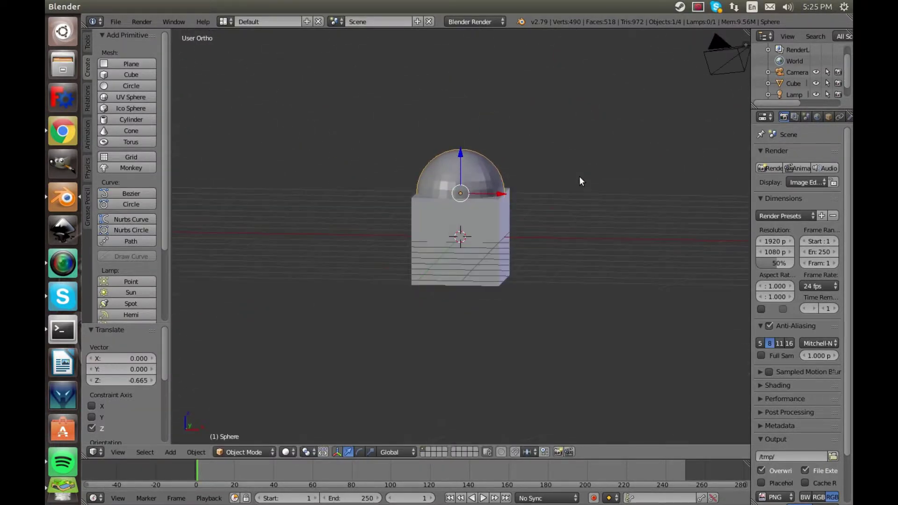
- Move the sphere along negative Y and positive X until its centre sits on the cube's top corner
key(KP_7)
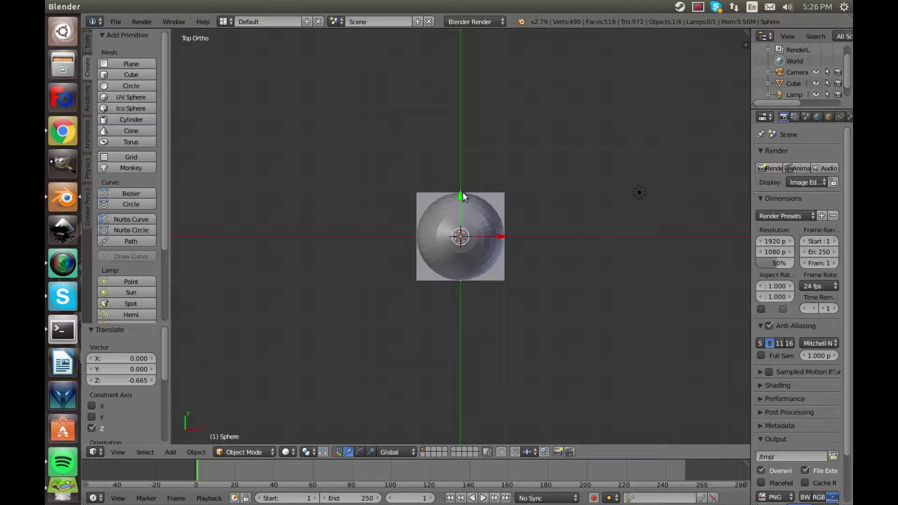
drag(462, 194, 459, 239)
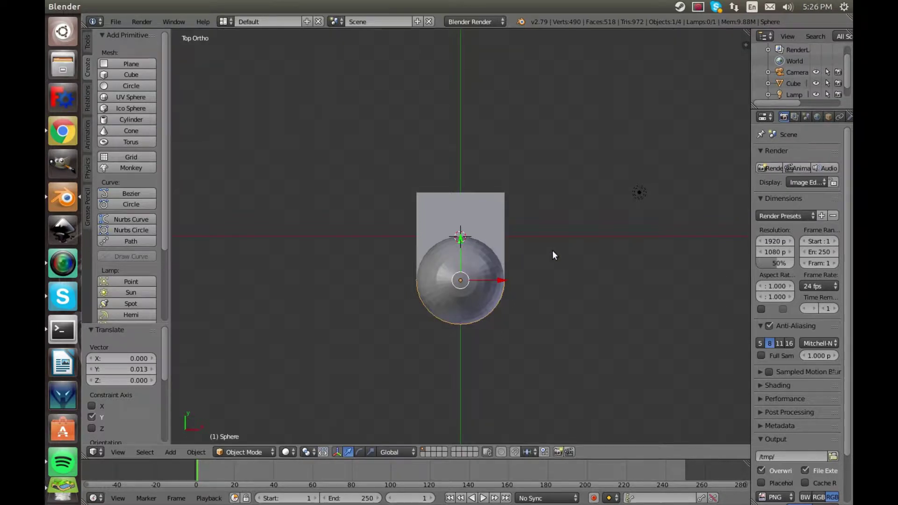
middle_drag(550, 284, 482, 214)
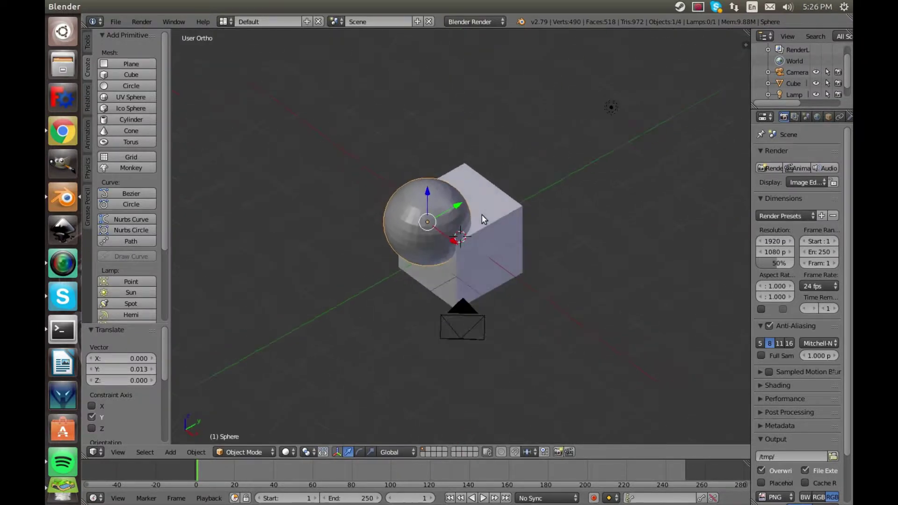
key(KP_7)
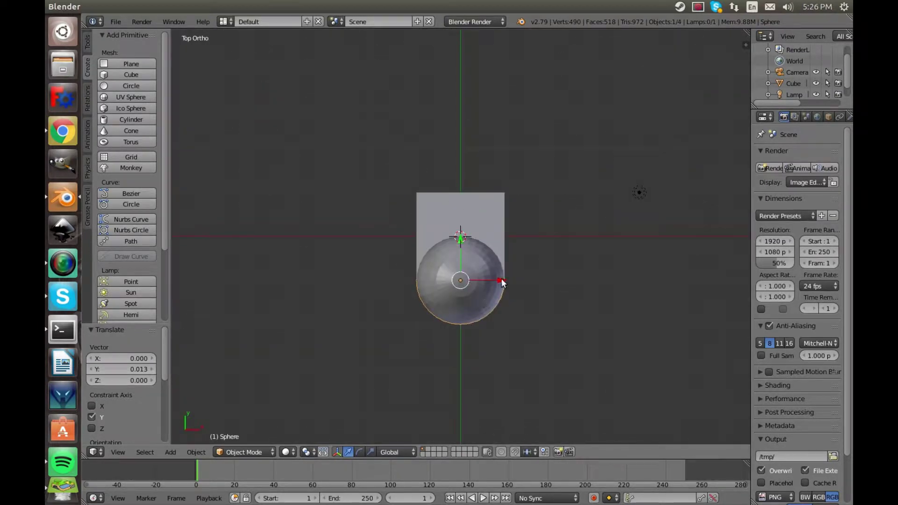
drag(501, 280, 545, 280)
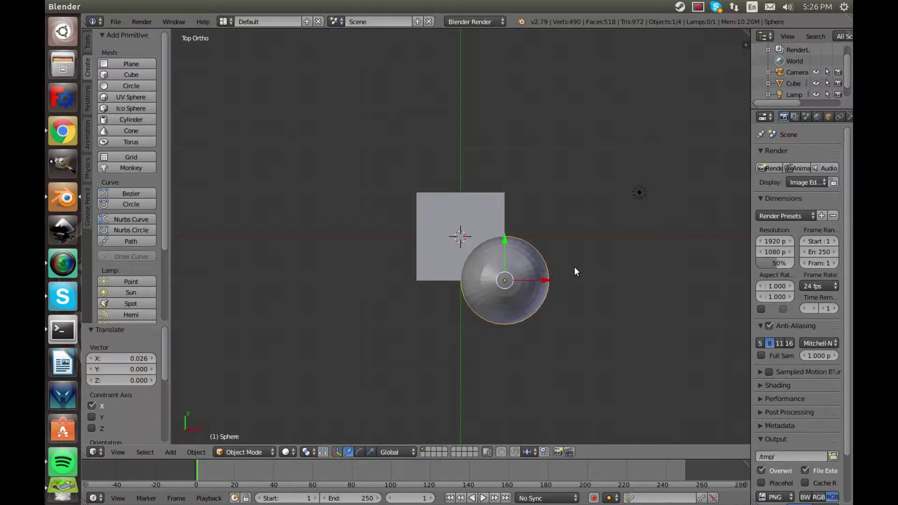
middle_drag(559, 265, 481, 237)
- Add a Boolean modifier to the cube
right_click(484, 237)
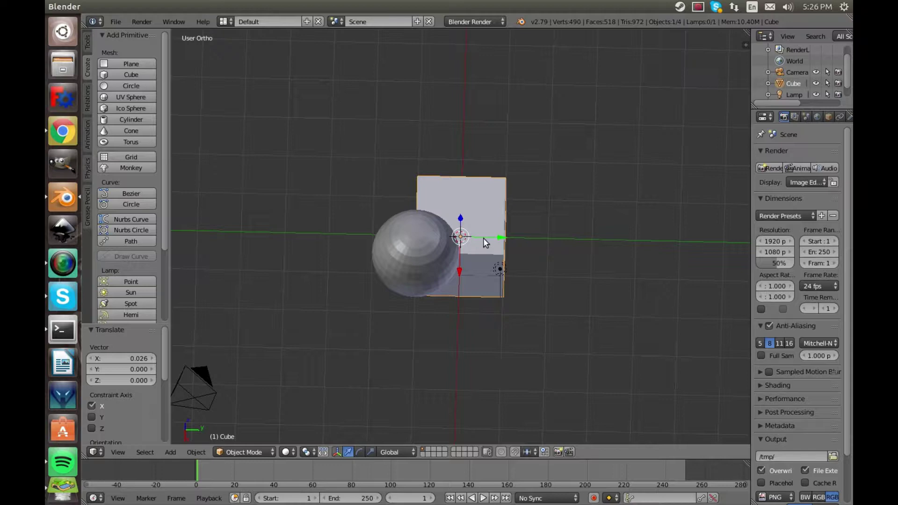
scroll(824, 117, down, 2)
scroll(823, 114, down, 2)
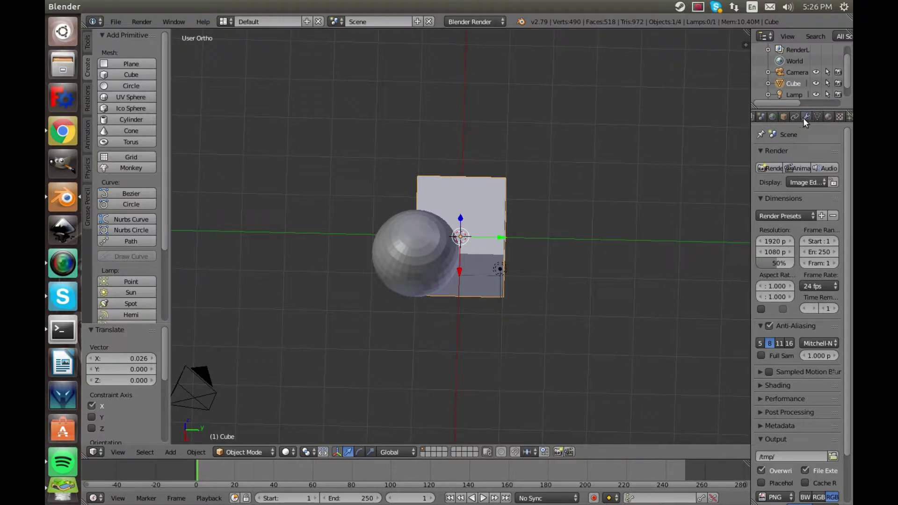
click(804, 117)
click(794, 154)
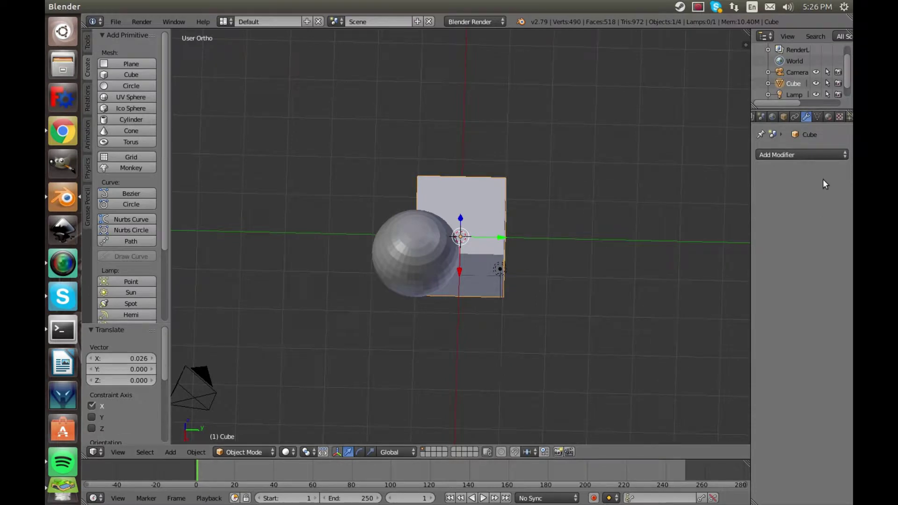
click(801, 155)
click(620, 209)
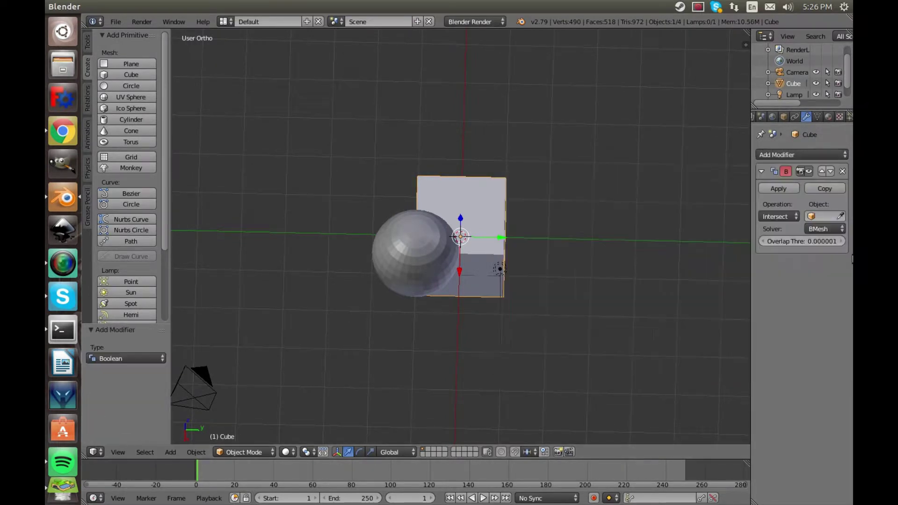
- Set the cube's Boolean to Difference with the sphere as its object, and apply the modifier
click(841, 216)
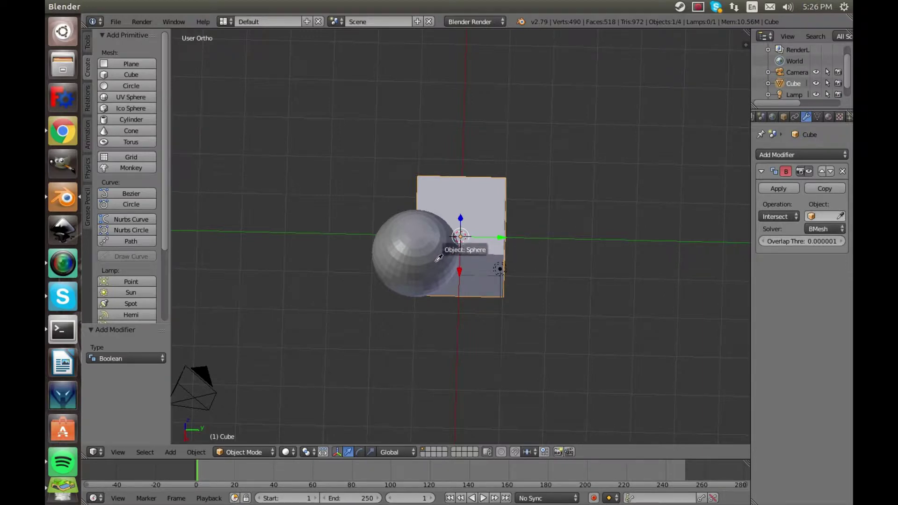
click(426, 246)
click(770, 217)
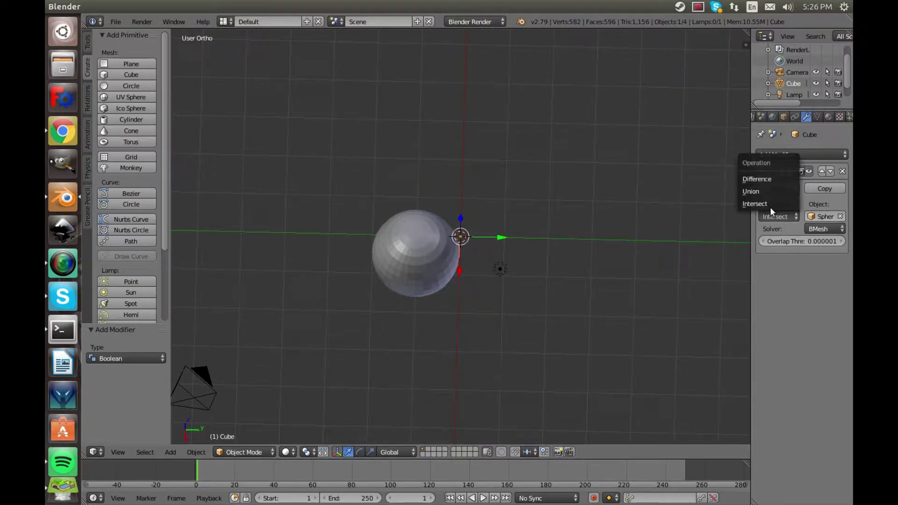
click(773, 179)
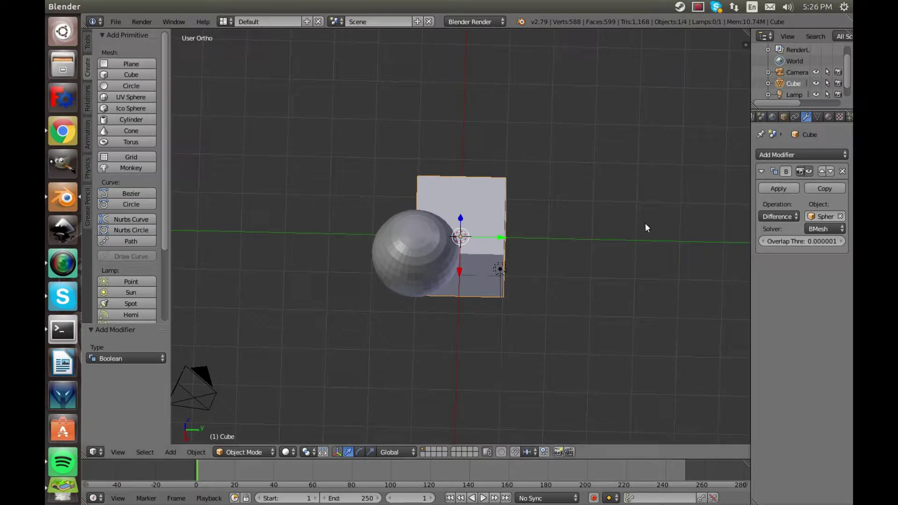
click(777, 216)
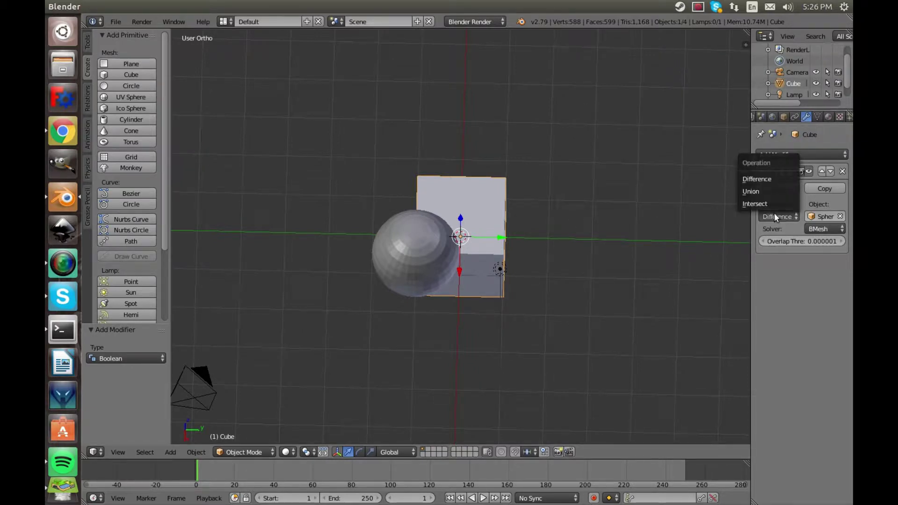
click(774, 212)
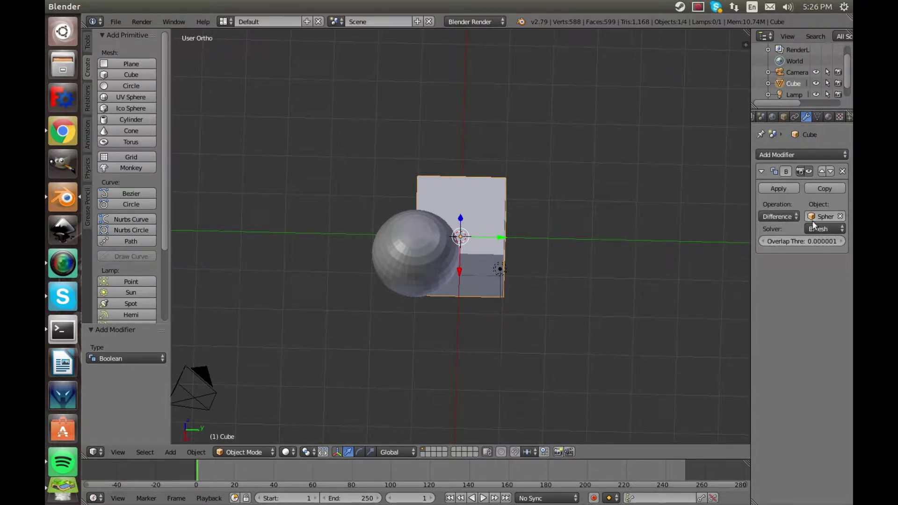
click(772, 189)
- Move the sphere about 2.1 units along negative Y to inspect the cut corner, and undo the move
right_click(397, 231)
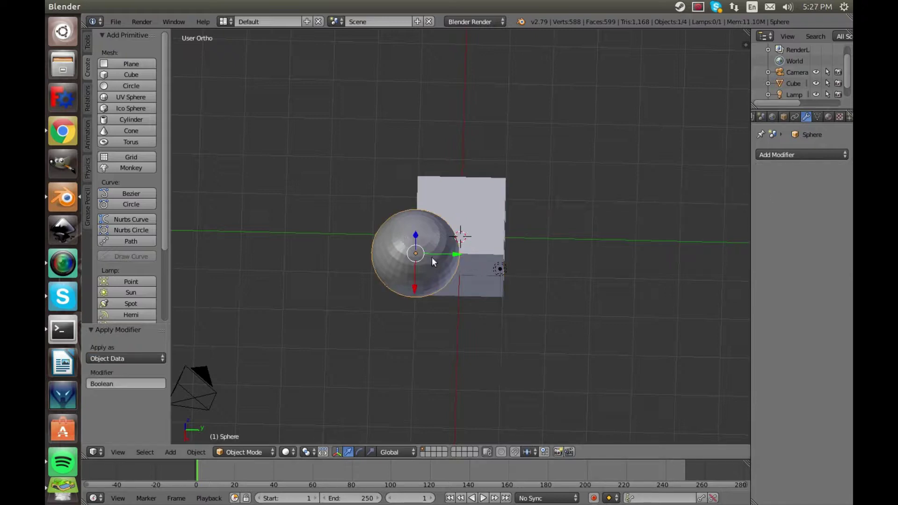
drag(459, 253, 364, 244)
middle_drag(410, 232, 555, 231)
scroll(488, 232, up, 3)
key(KP_7)
scroll(556, 231, down, 2)
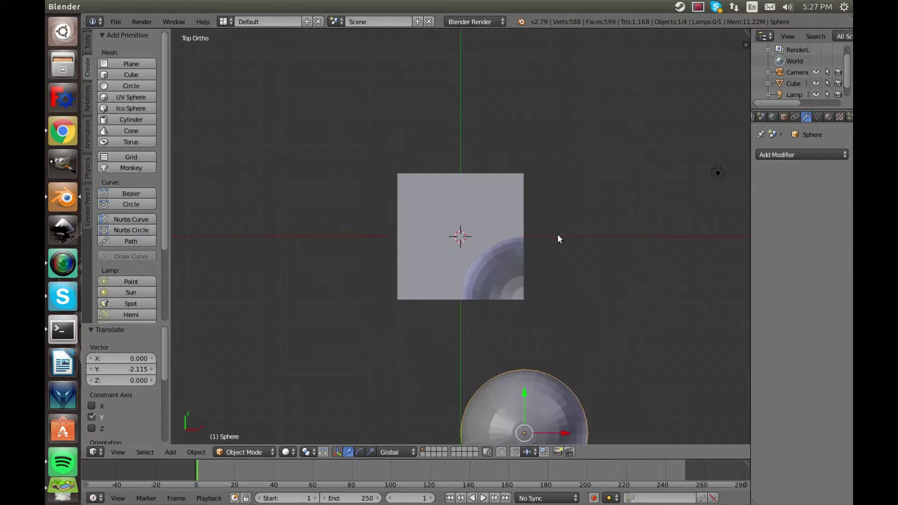
key(ctrl+z)
- Move the sphere about 2 units along negative X onto the neighbouring top corner and shade it smooth
drag(567, 301, 437, 298)
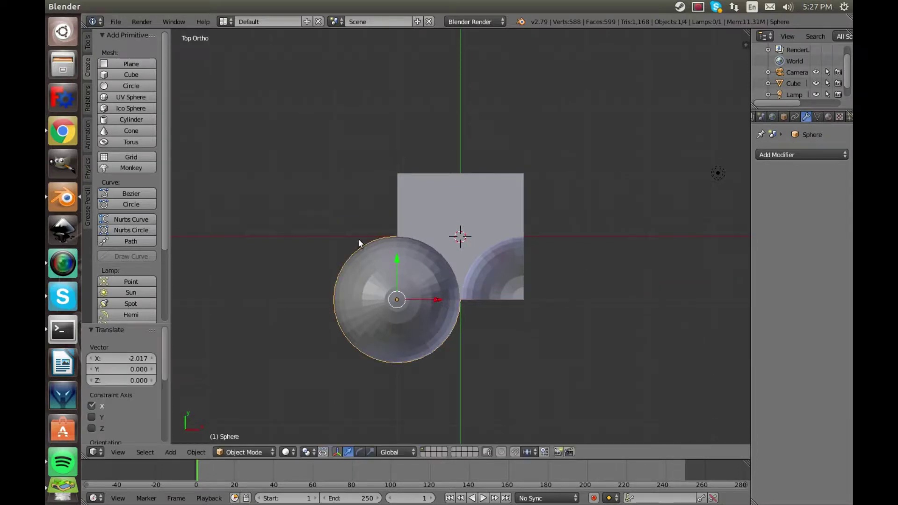
click(86, 41)
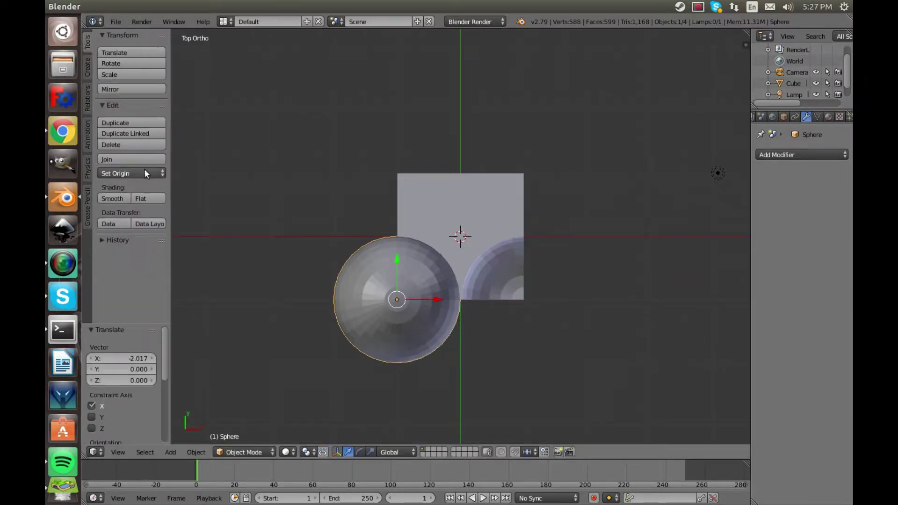
click(111, 199)
mouse_move(298, 238)
middle_down()
mouse_move(307, 145)
mouse_move(430, 110)
mouse_move(546, 184)
mouse_move(518, 231)
middle_up()
- Cut the smooth-shaded sphere out of the cube with a new Boolean modifier set to Difference, and apply it
right_click(461, 253)
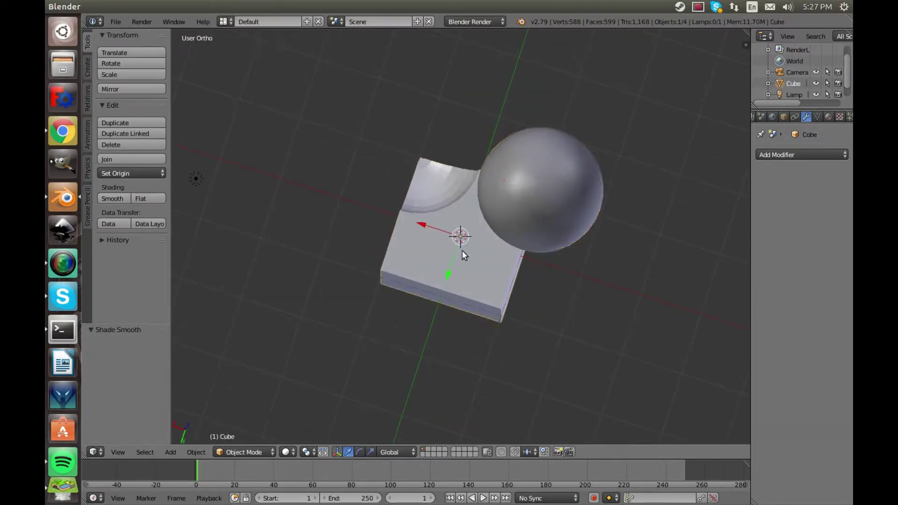
click(772, 155)
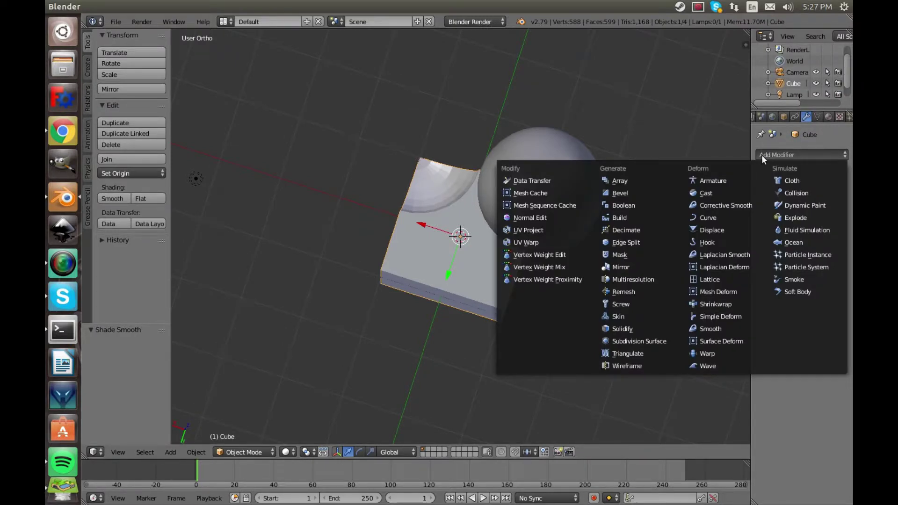
click(615, 205)
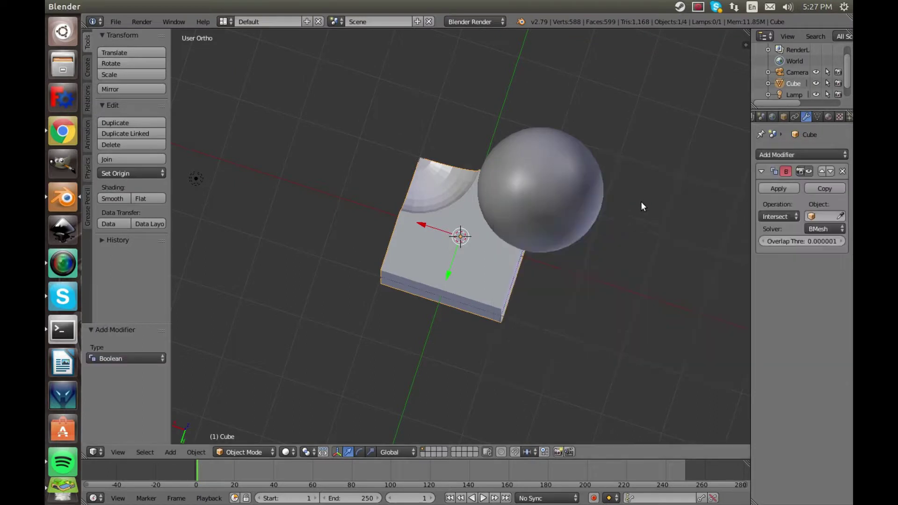
click(840, 216)
click(594, 206)
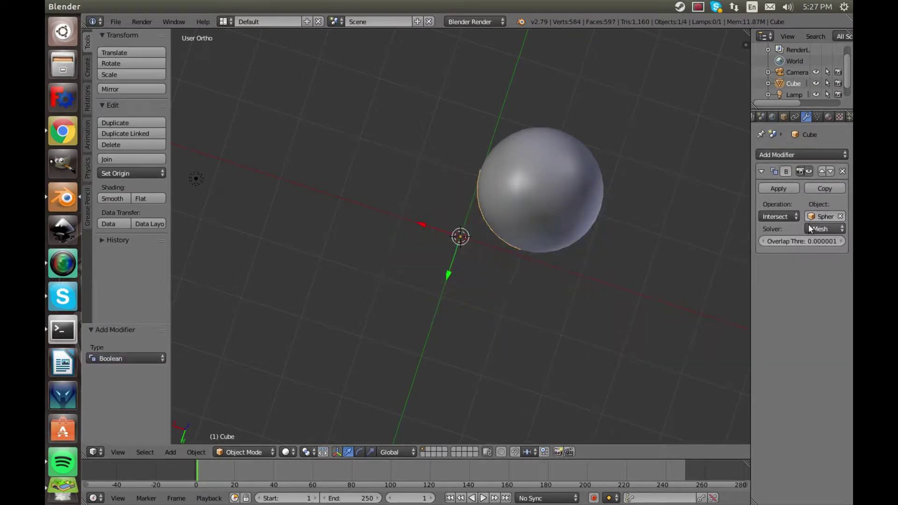
click(779, 217)
click(776, 181)
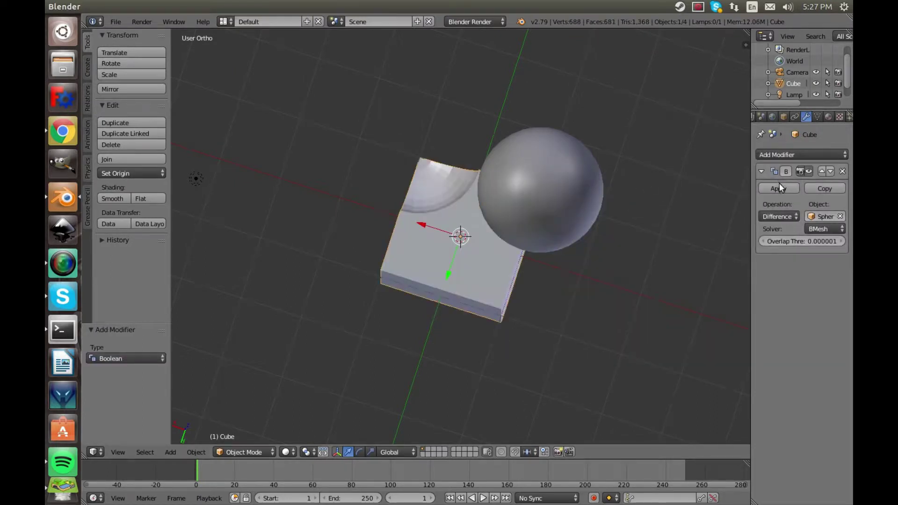
click(779, 186)
- Move the sphere about 2 units along positive Y onto the next uncut top corner of the cube
click(593, 208)
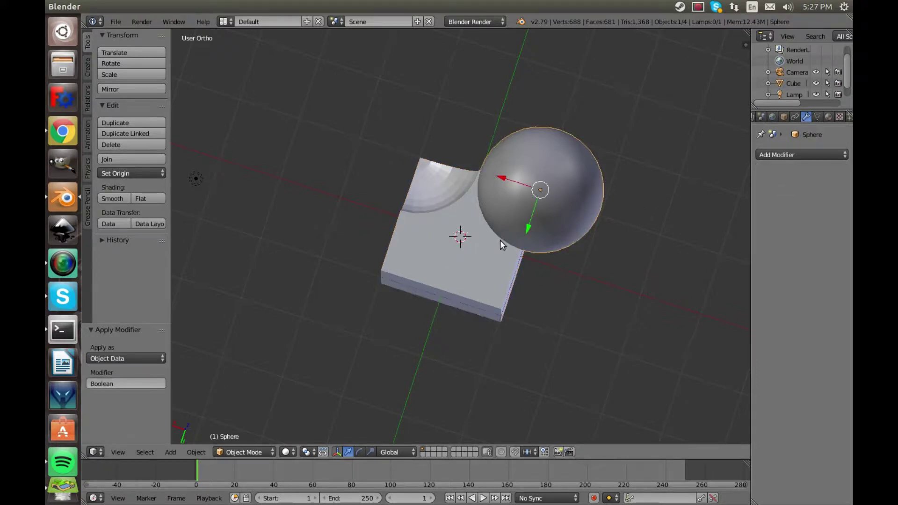
key(KP_7)
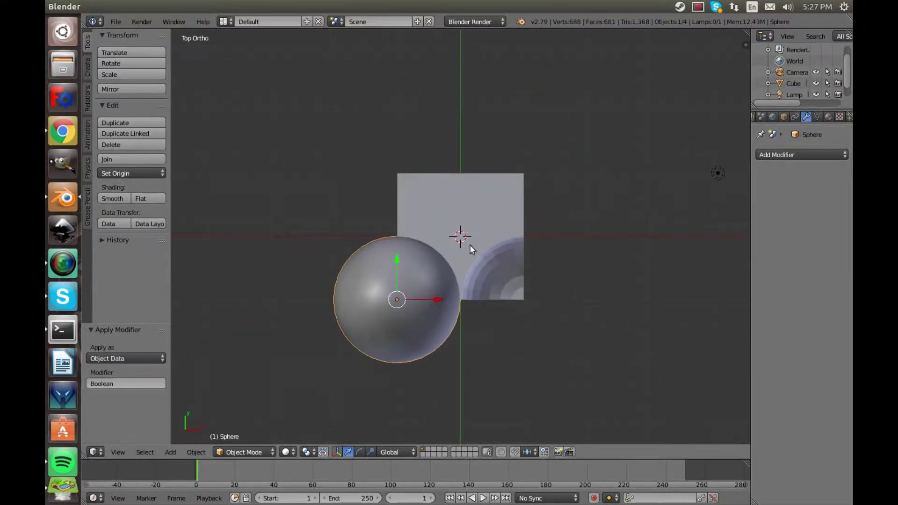
drag(397, 258, 415, 130)
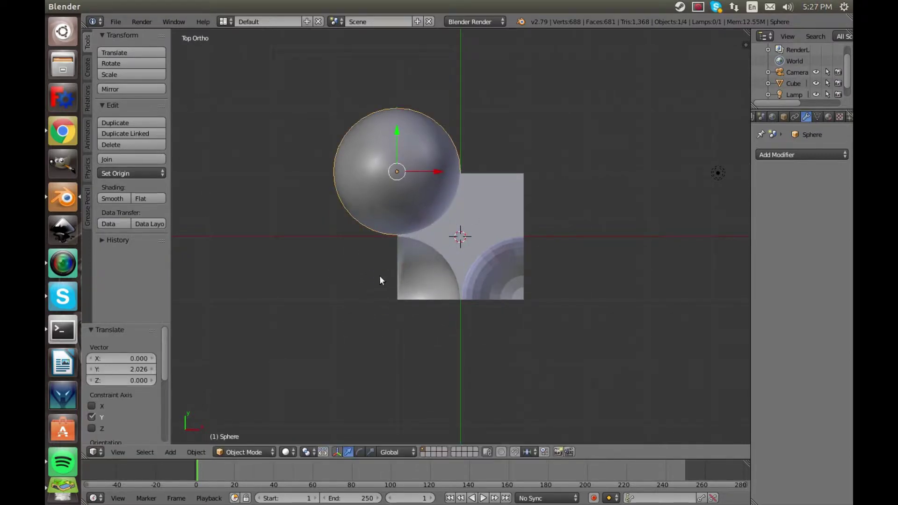
drag(399, 127, 398, 129)
- Add a Boolean modifier to the cube with the sphere as its object, set it to Difference, and apply it
scroll(479, 237, up, 1)
scroll(478, 237, down, 1)
middle_drag(483, 228, 521, 219)
right_click(462, 218)
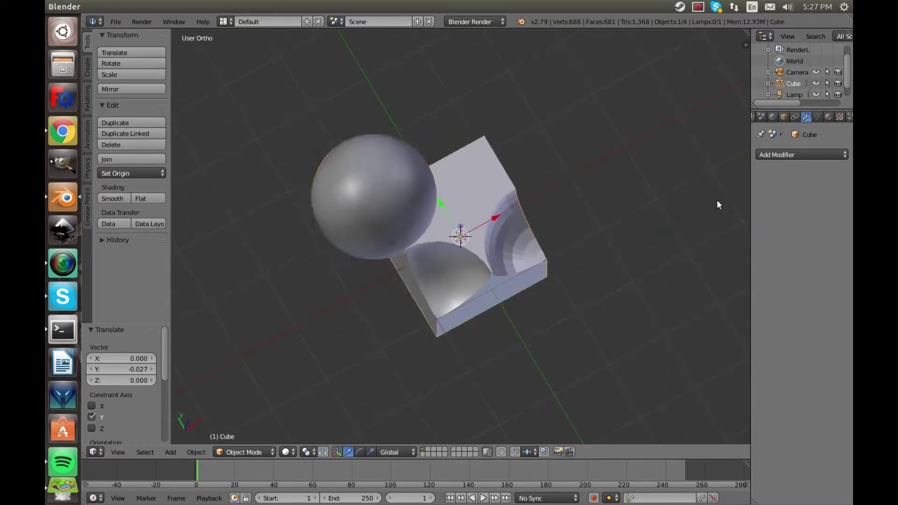
click(782, 155)
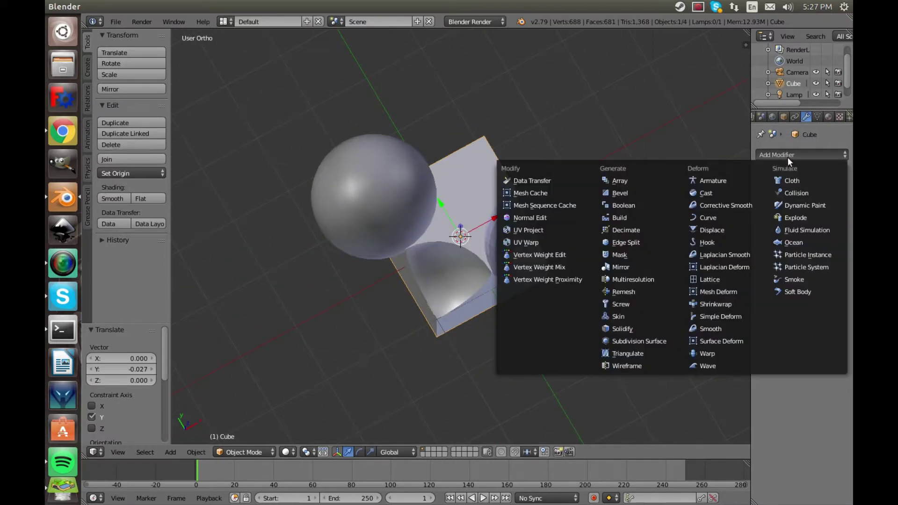
click(664, 204)
click(840, 215)
click(384, 200)
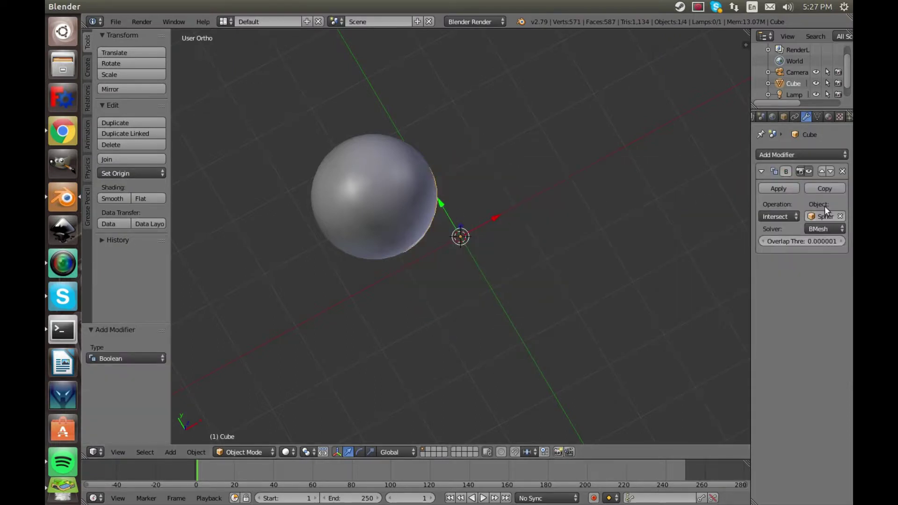
click(779, 216)
click(771, 183)
click(775, 189)
- Move the sphere about 2 units along positive X onto the last uncut top corner
right_click(404, 183)
key(g)
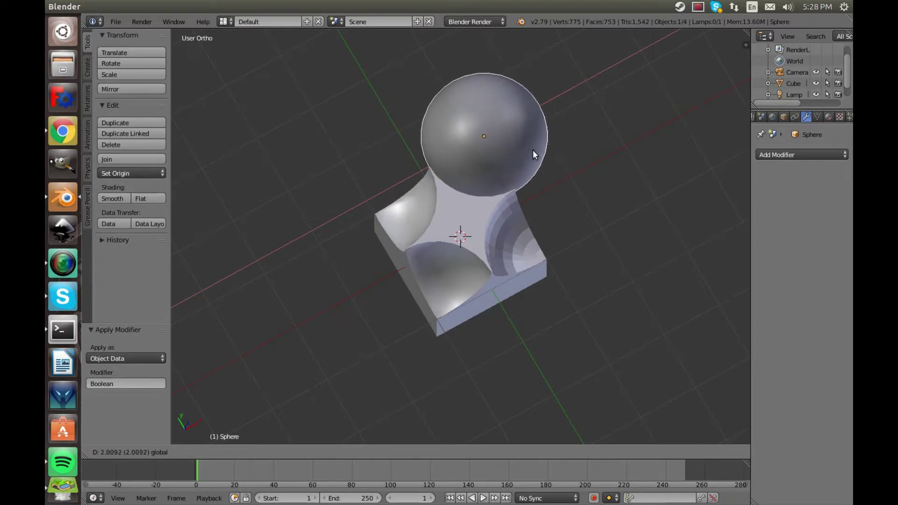
click(531, 150)
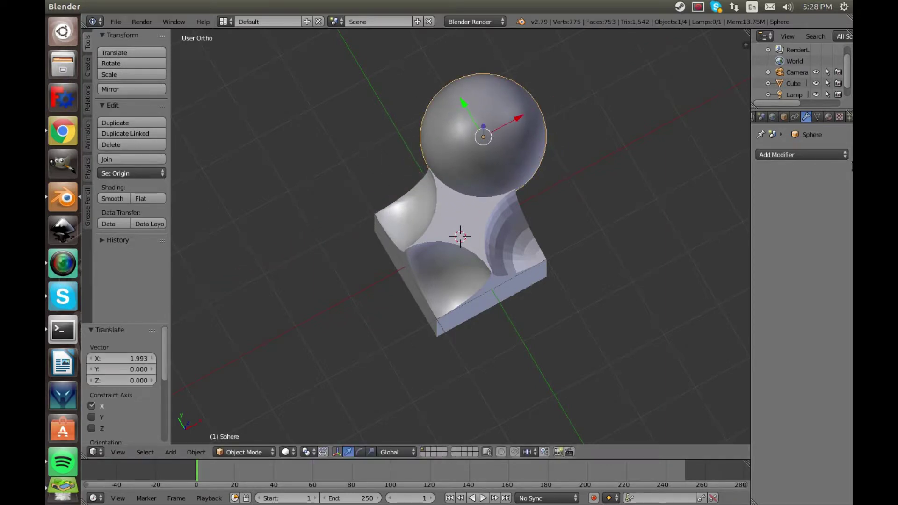
click(798, 154)
click(623, 200)
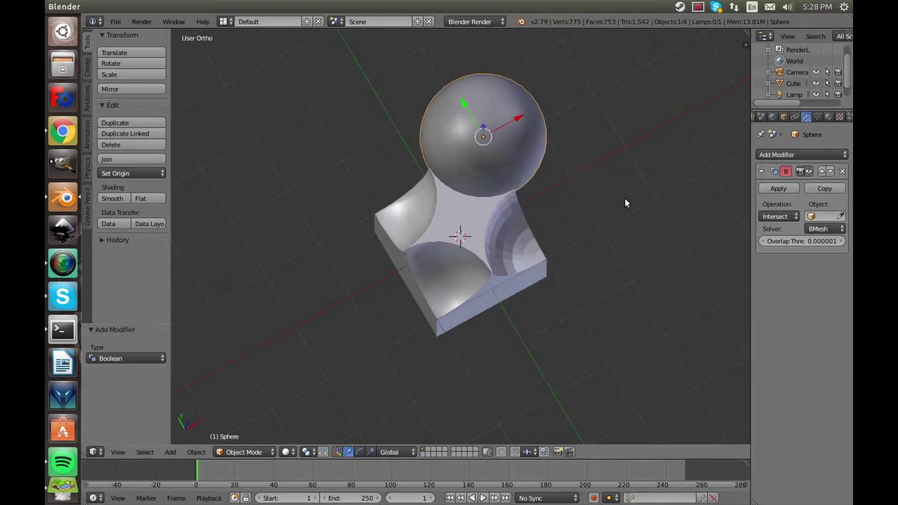
right_click(481, 214)
shift+right_click(488, 149)
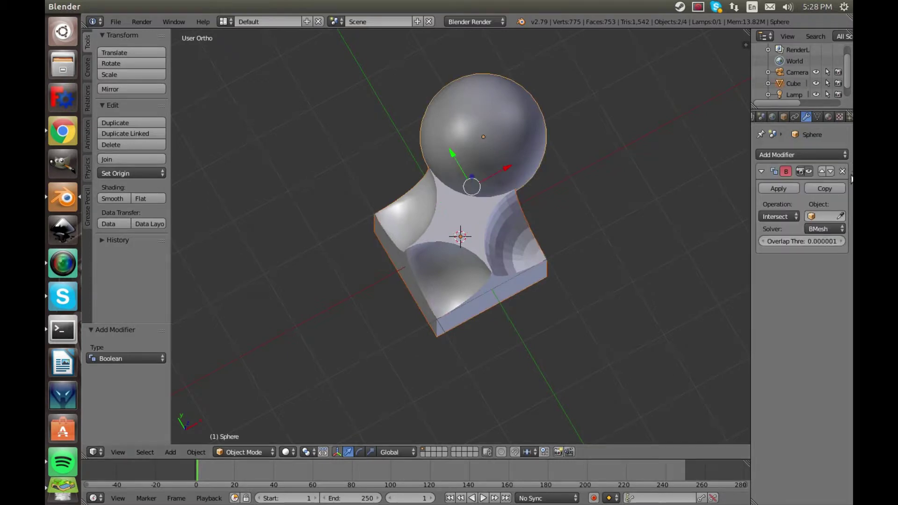
click(840, 173)
click(790, 157)
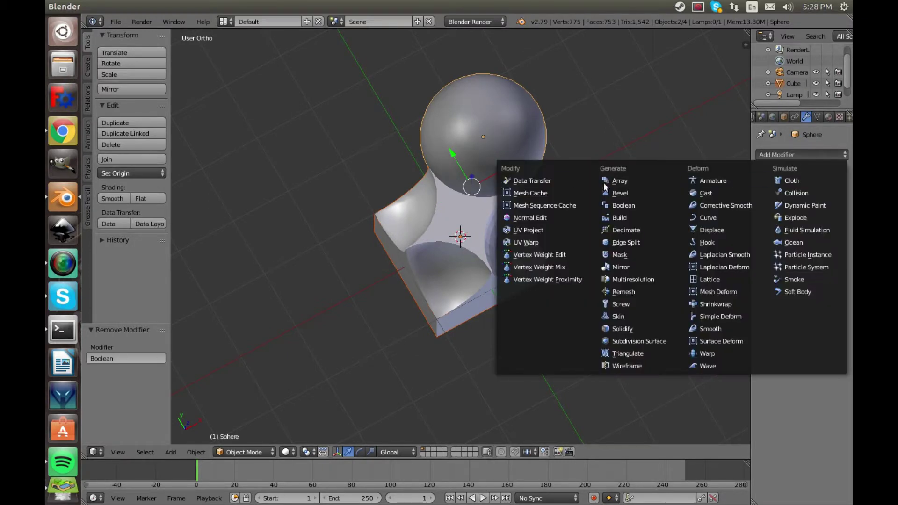
- Cut the sphere out of the cube's fourth top corner with a Boolean Difference modifier, and apply it
right_click(432, 194)
click(834, 153)
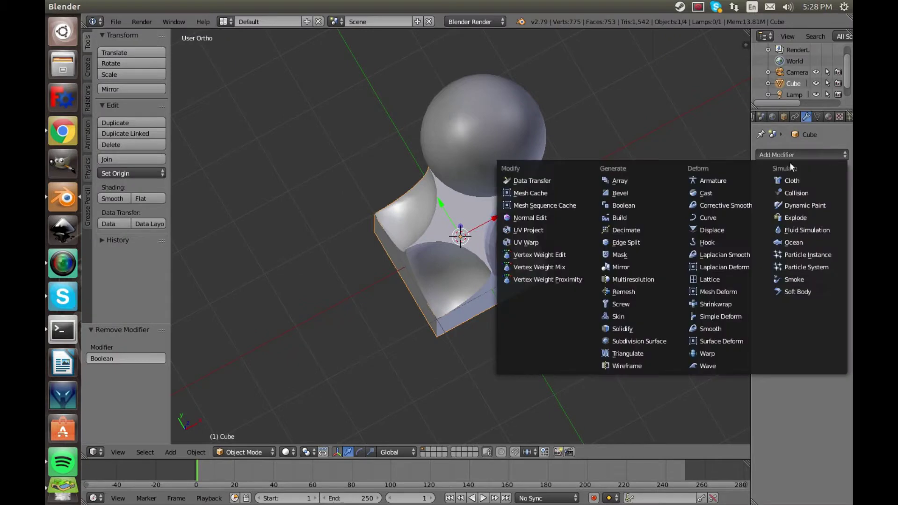
click(636, 202)
click(834, 215)
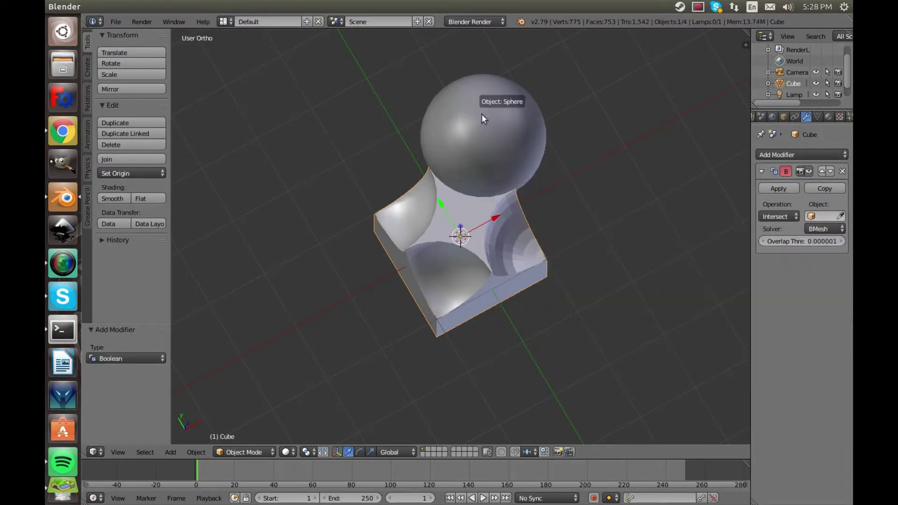
click(481, 114)
click(791, 216)
click(777, 180)
click(777, 189)
- Delete the sphere to inspect the four cut corners of the cube, and undo the deletion
right_click(496, 136)
key(Delete)
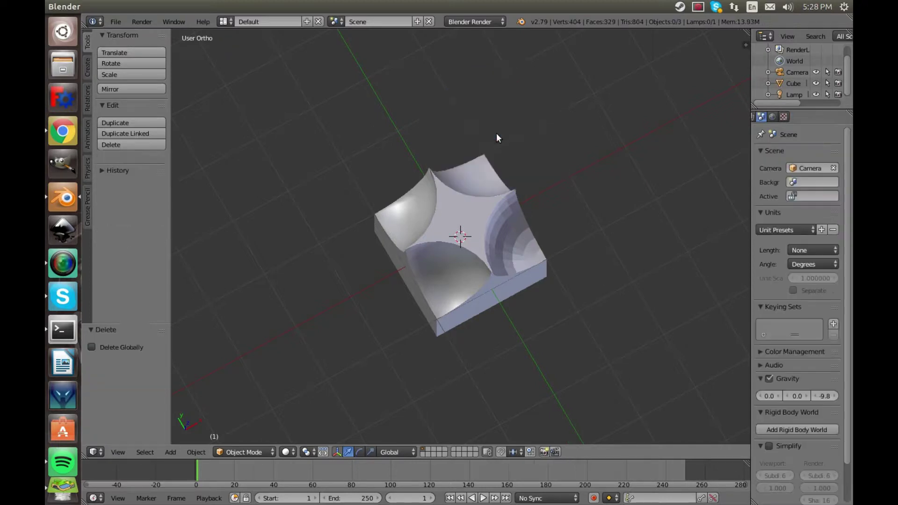
middle_drag(498, 133, 530, 84)
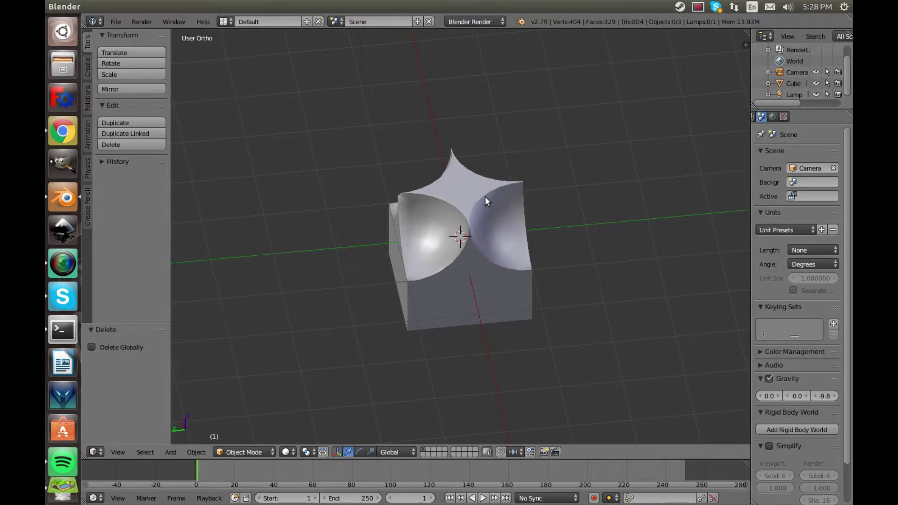
key(ctrl+z)
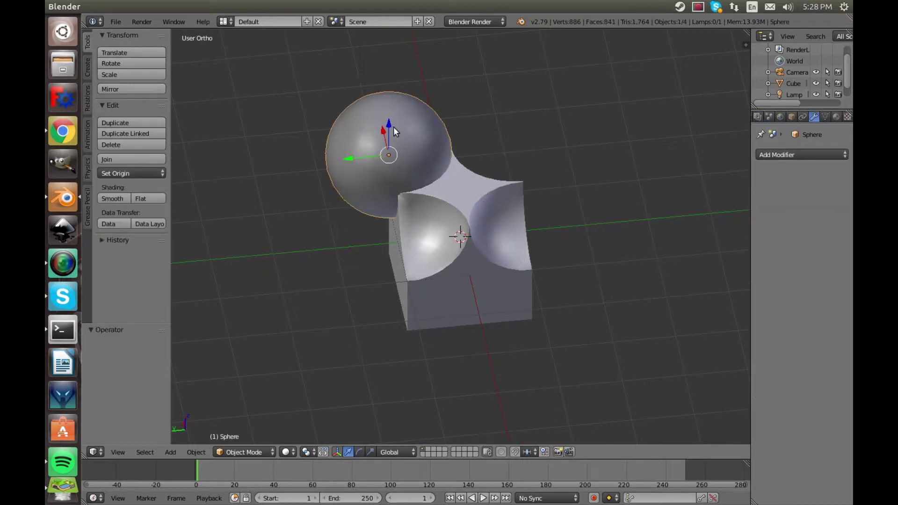
- Move the sphere about 2 units along negative Z onto the bottom corner of the cube directly below
drag(388, 130, 410, 245)
middle_drag(411, 246, 462, 288)
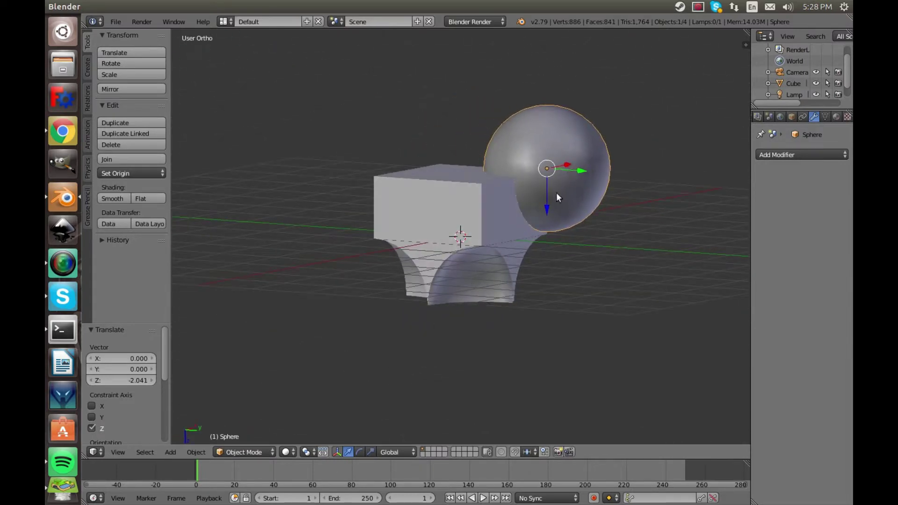
drag(546, 206, 545, 213)
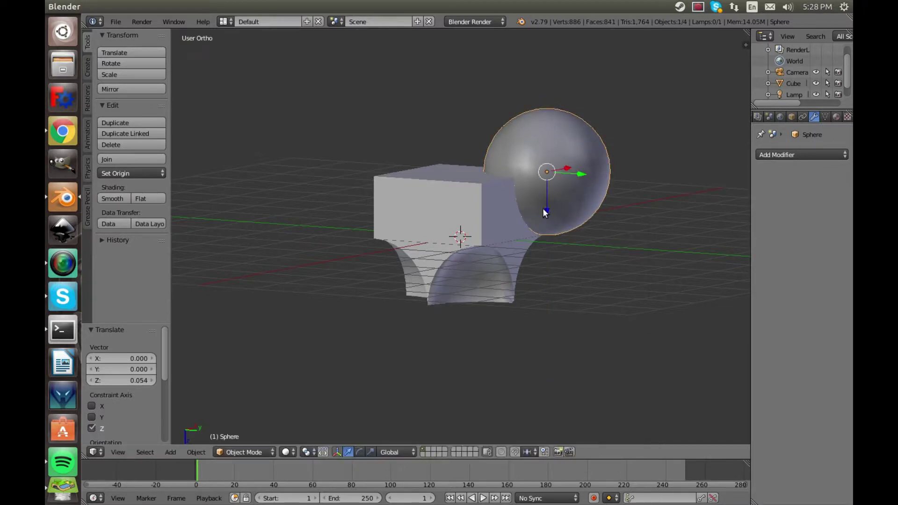
key(KP_3)
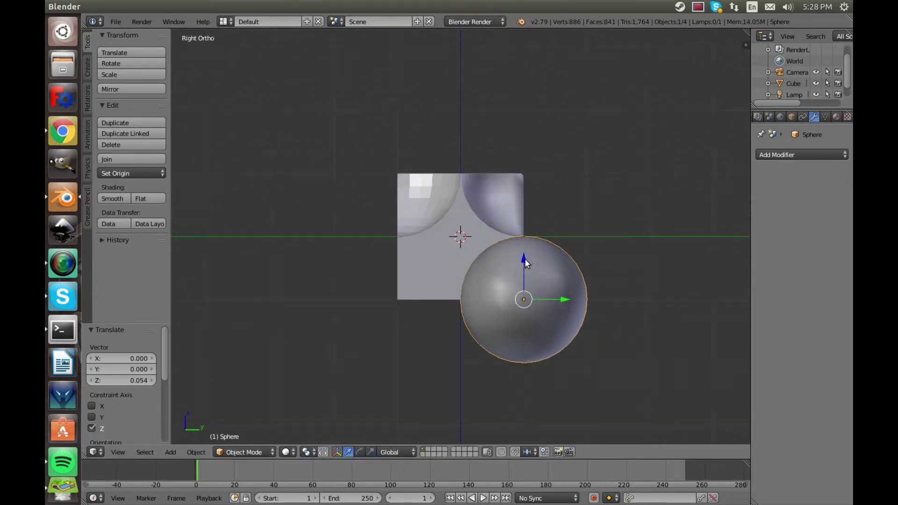
drag(524, 259, 523, 259)
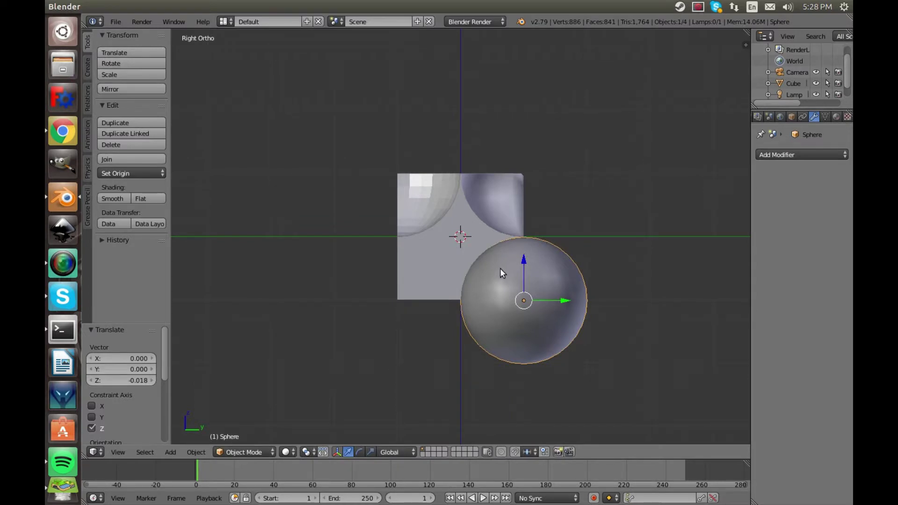
- Add a Boolean modifier to the cube with operation Intersect and the sphere as its object, and apply it
right_click(435, 251)
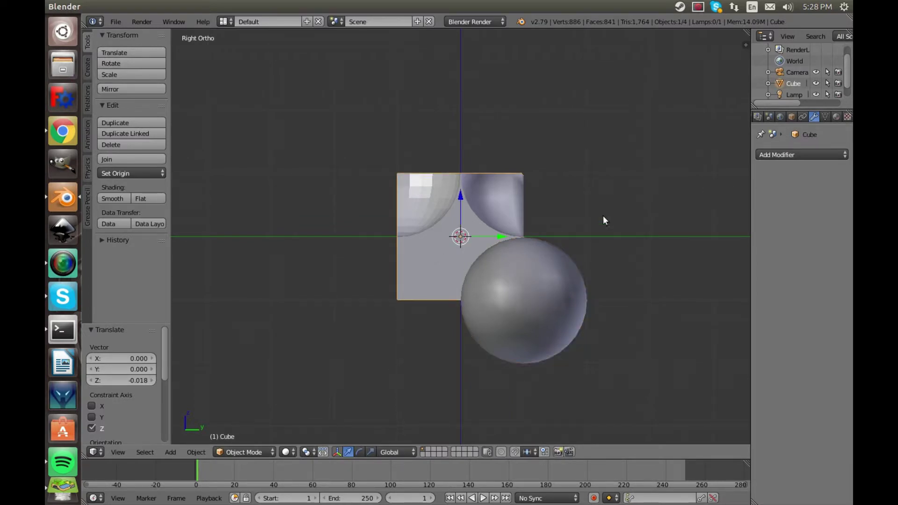
click(794, 154)
click(627, 205)
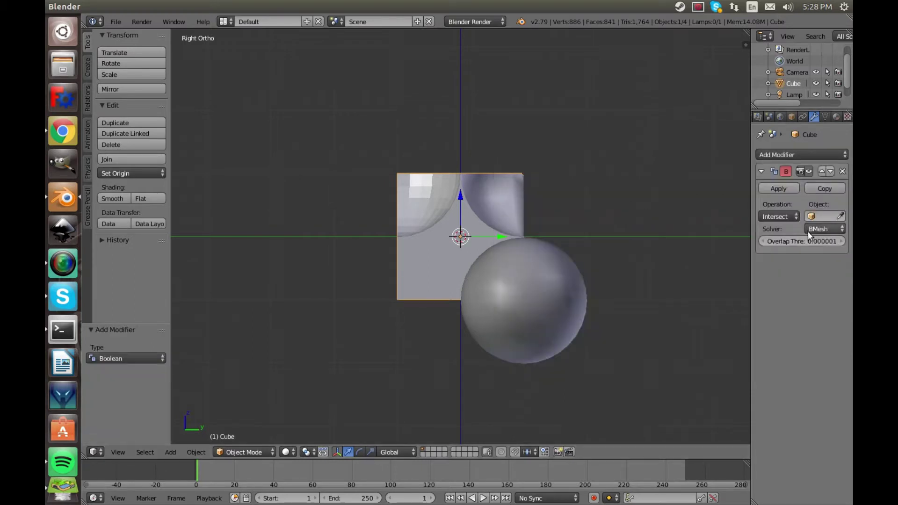
click(840, 216)
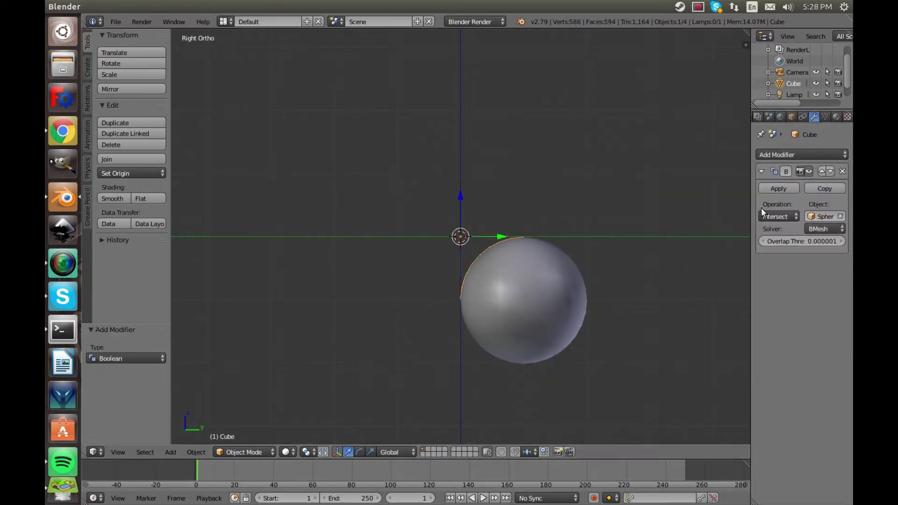
click(770, 190)
- Move the sphere aside along positive Y to inspect the intersected piece, and undo back to the cube before the Intersect modifier
right_click(496, 294)
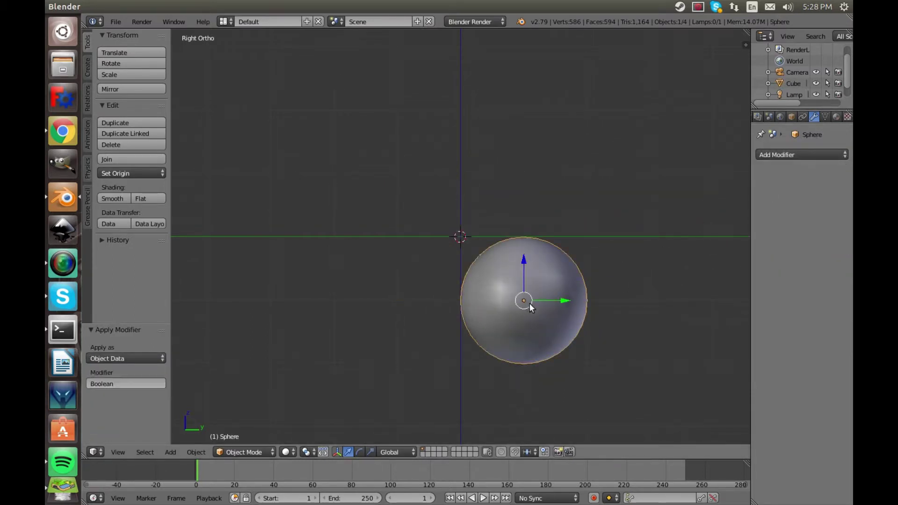
drag(564, 303, 702, 299)
middle_drag(565, 313, 567, 346)
key(ctrl+z)
key(ctrl+z)
key(ctrl+z)
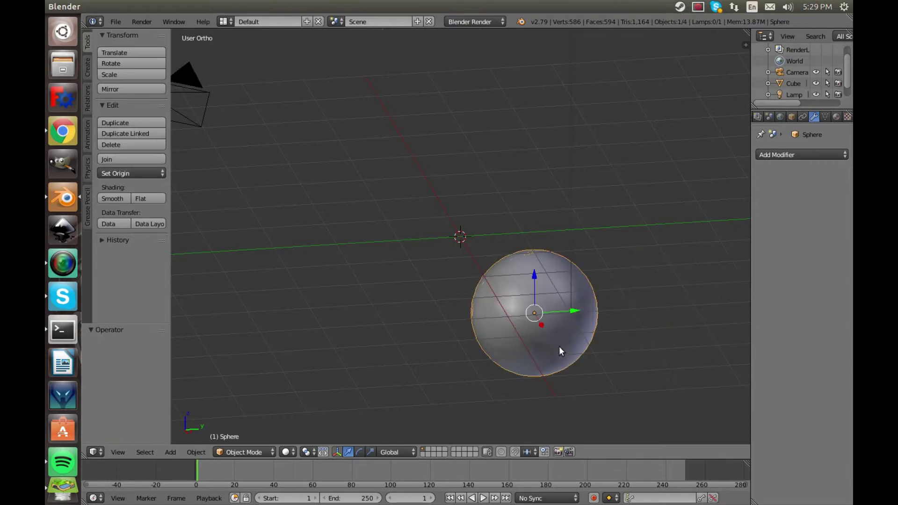
right_click(528, 297)
click(587, 307)
drag(582, 309, 624, 298)
key(ctrl+z)
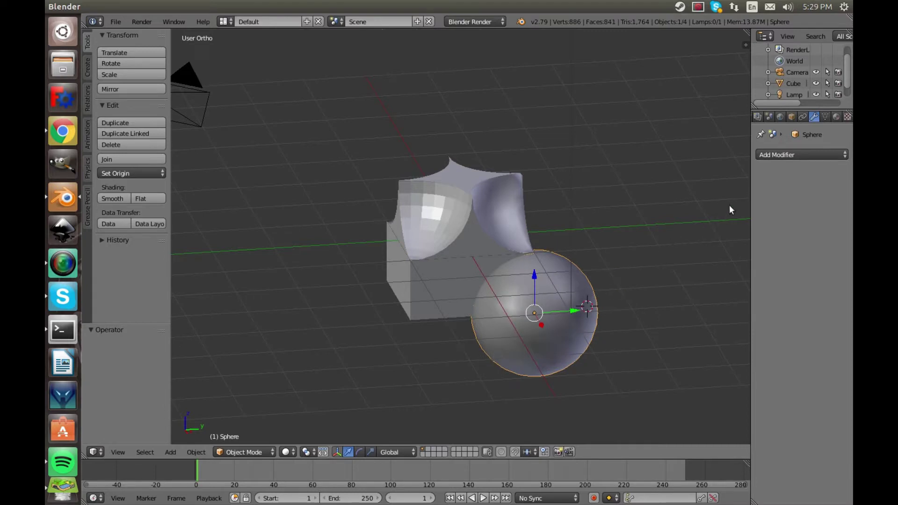
click(778, 156)
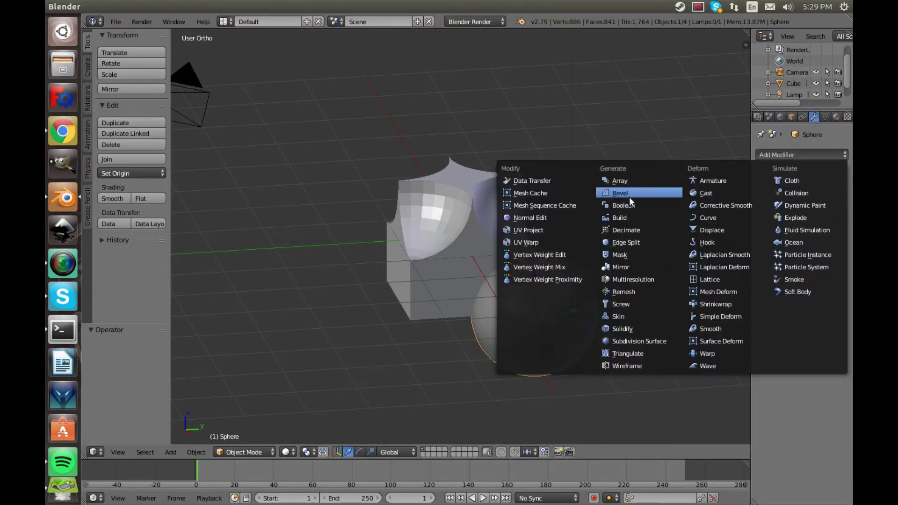
click(634, 216)
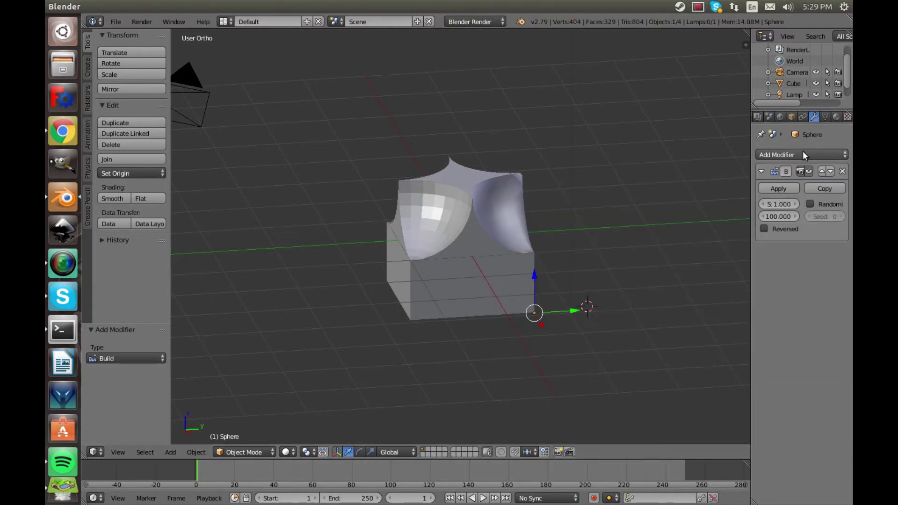
key(ctrl+z)
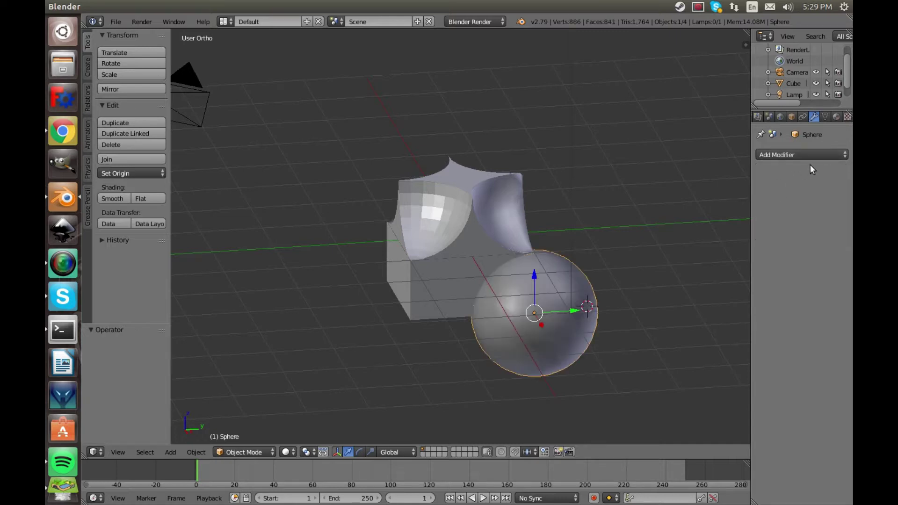
- Add a Boolean modifier to the sphere with operation Intersect and the cube as its object
click(833, 156)
click(635, 205)
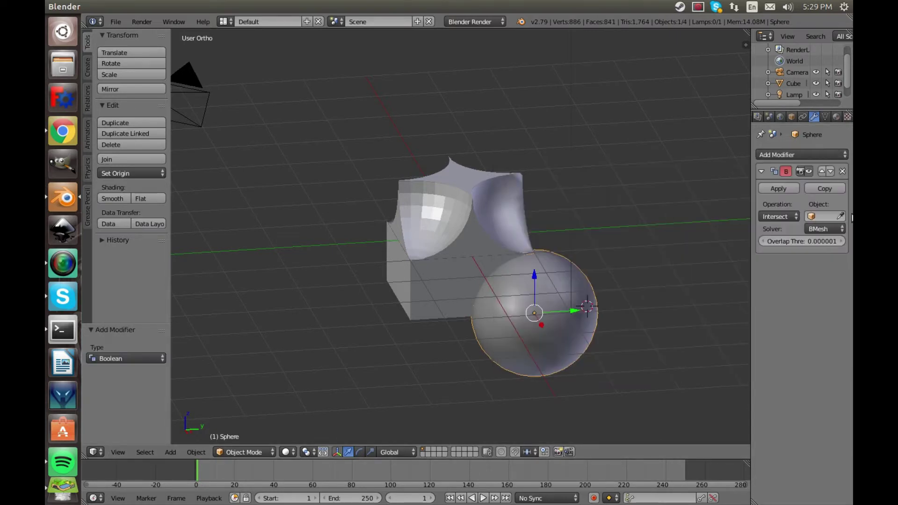
click(840, 215)
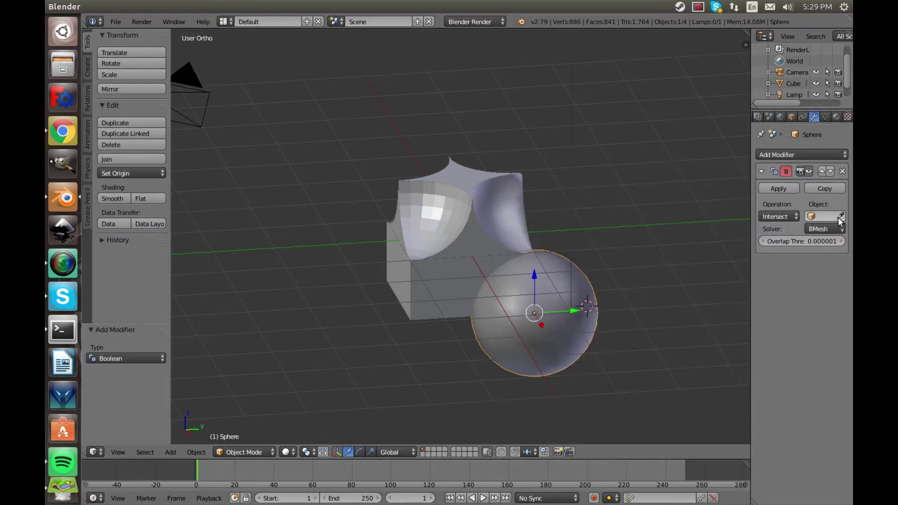
click(523, 201)
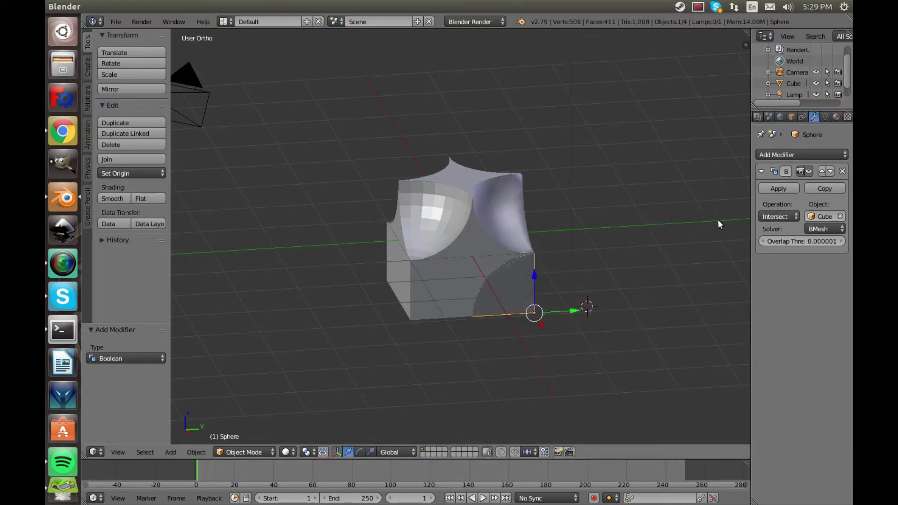
- Move the sphere away from the cube along positive Y, apply its Boolean, and undo back to the modifier without an object
drag(572, 308, 661, 287)
click(770, 189)
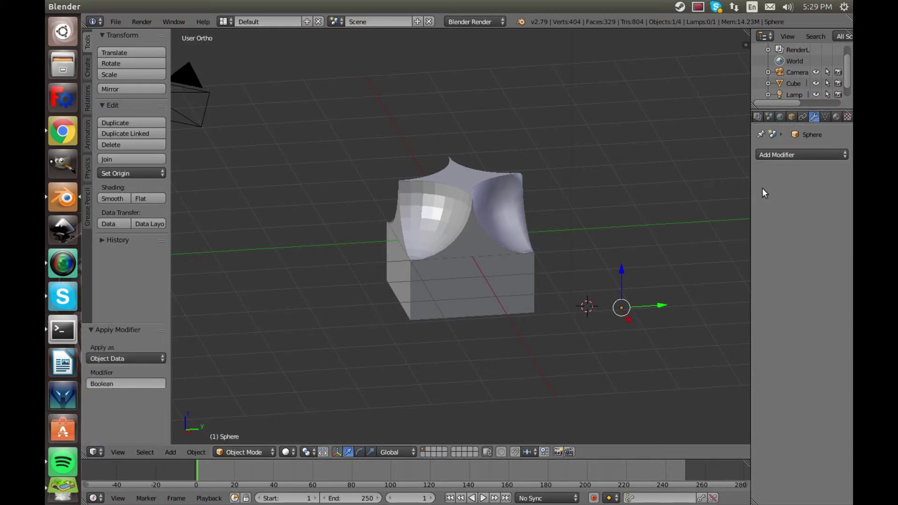
key(ctrl+z)
key(ctrl+z)
key(ctrl+z)
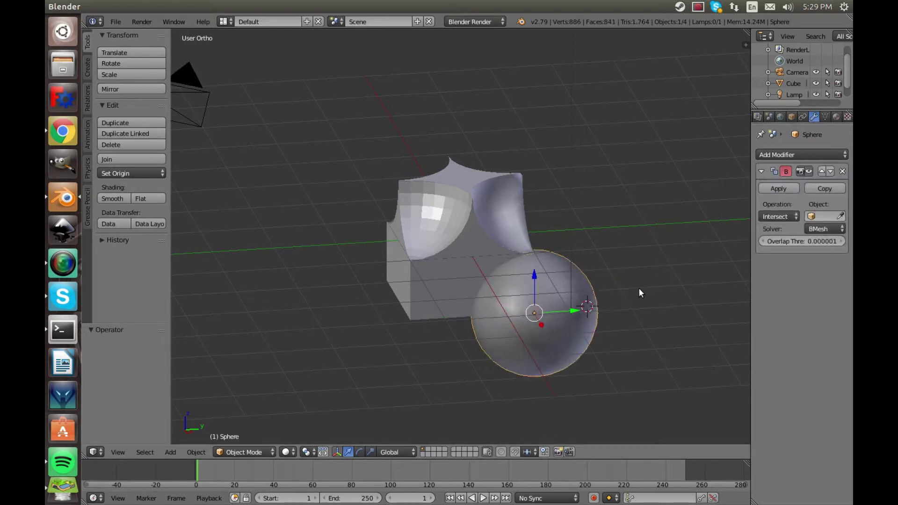
- Set the cube as the object of the sphere's Intersect Boolean modifier and apply the modifier
click(840, 216)
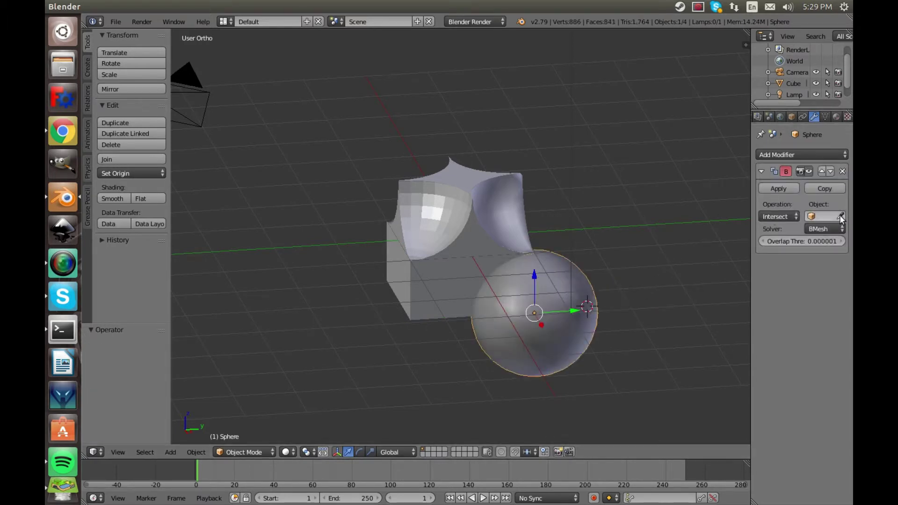
click(504, 229)
click(783, 218)
click(785, 212)
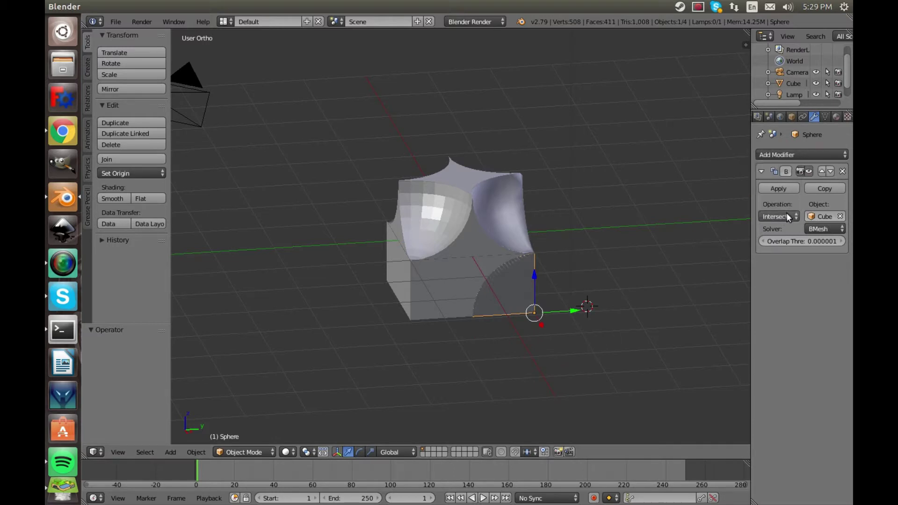
click(784, 186)
- Move the intersected piece 1.415 along positive Y to inspect it, and undo back to the full sphere without a Boolean modifier
drag(574, 311, 656, 290)
middle_drag(657, 291, 626, 323)
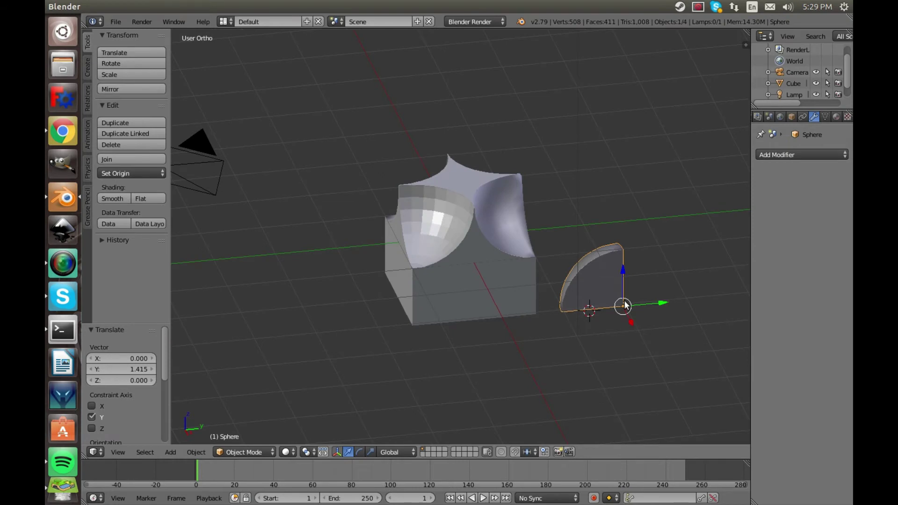
key(ctrl+z)
key(ctrl+z)
middle_drag(471, 304, 496, 245)
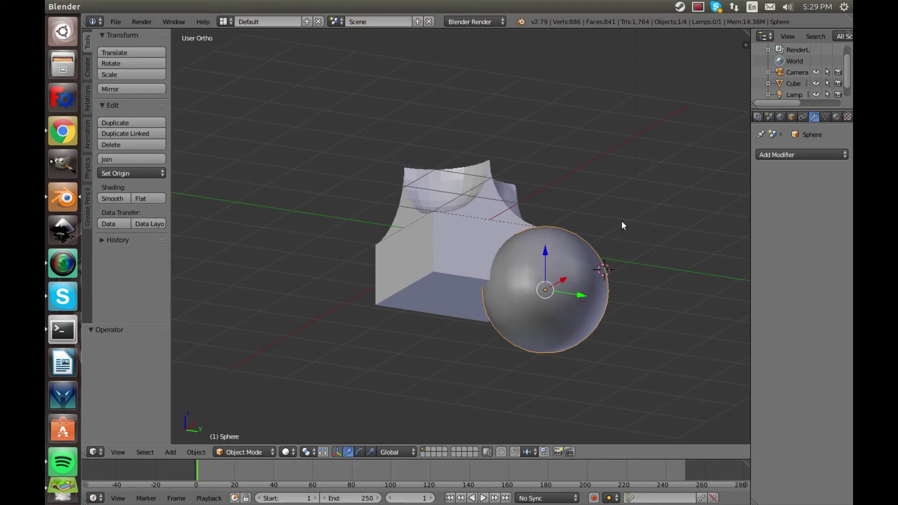
- Add a Boolean modifier to the sphere with operation Union and the cube as its object, and apply it
click(782, 155)
click(645, 206)
click(770, 216)
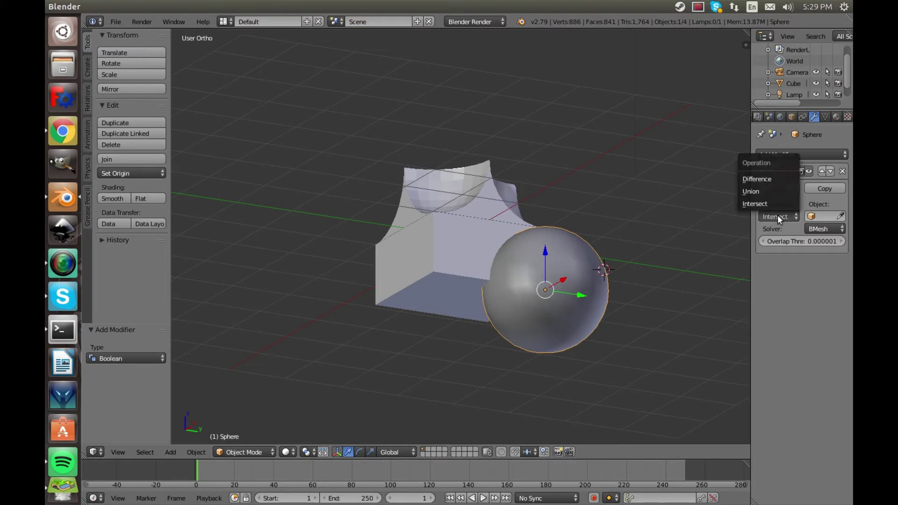
click(768, 190)
click(840, 216)
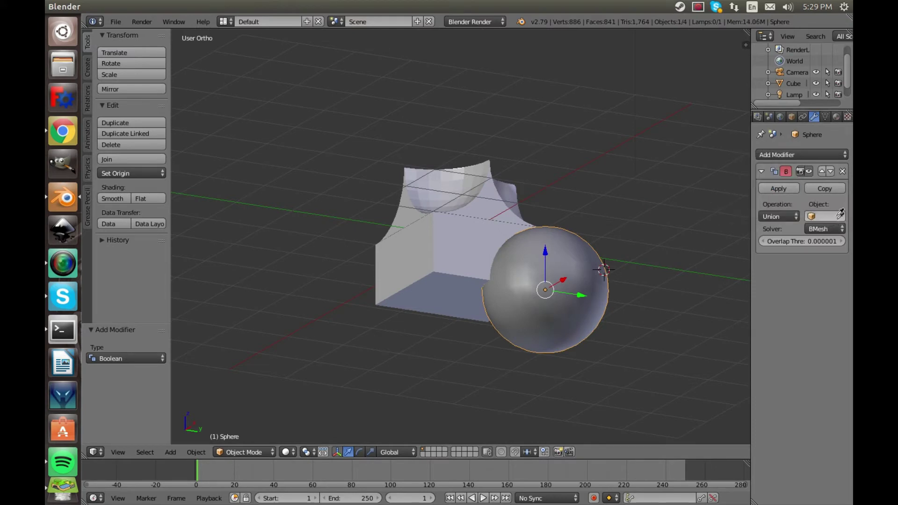
click(477, 216)
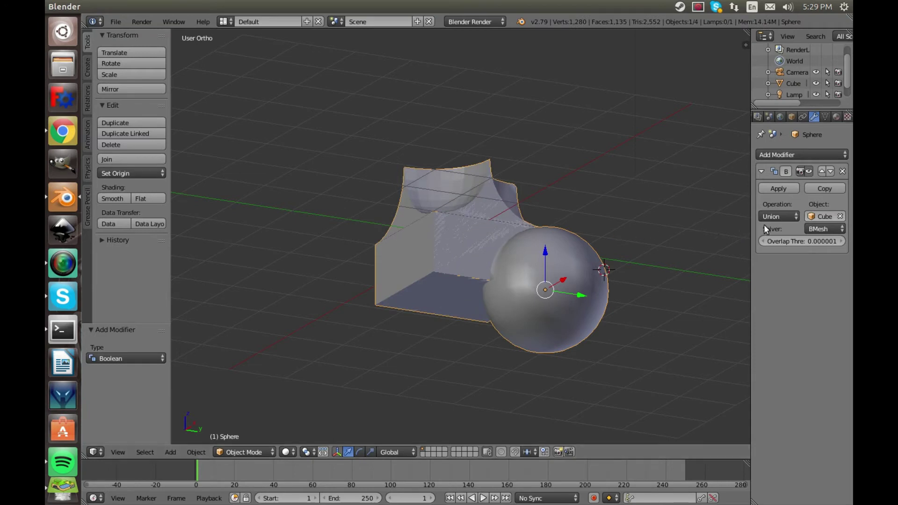
click(785, 190)
- Move the united sphere-and-cube object -3.588 along X away from the original cube, and select the original cube
middle_drag(700, 211, 433, 291)
key(a)
key(a)
drag(366, 319, 592, 282)
right_click(514, 259)
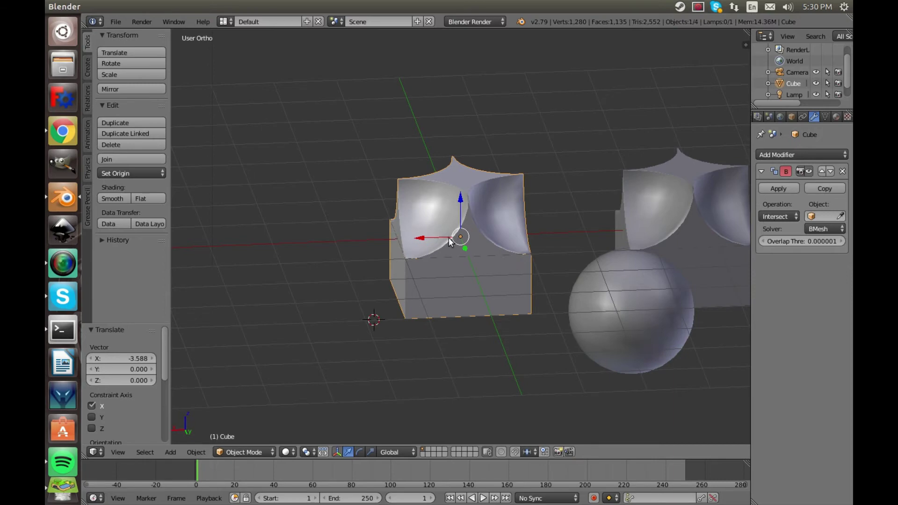
middle_drag(440, 240, 416, 238)
- Select the united object and move it freely by about X 1.070, Y 0.067, Z 1.054, inspecting it from above
right_click(622, 286)
key(g)
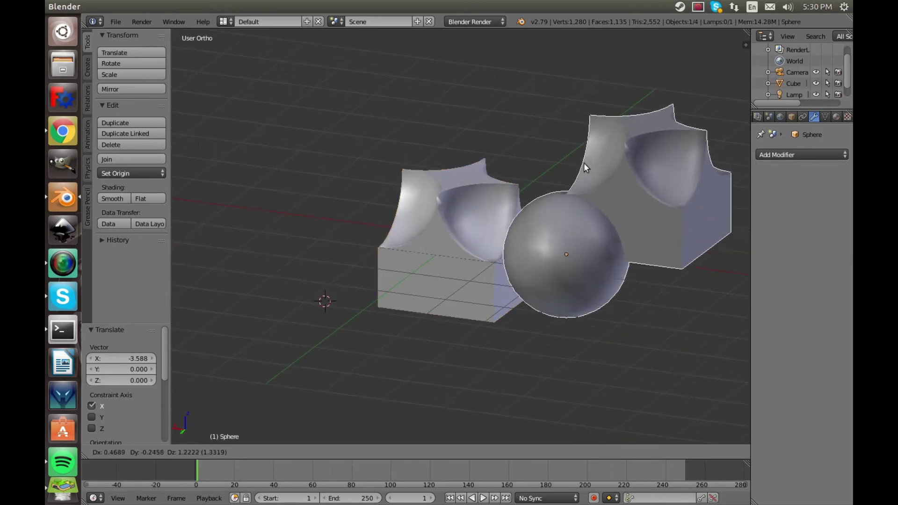
click(577, 206)
middle_drag(577, 207, 632, 284)
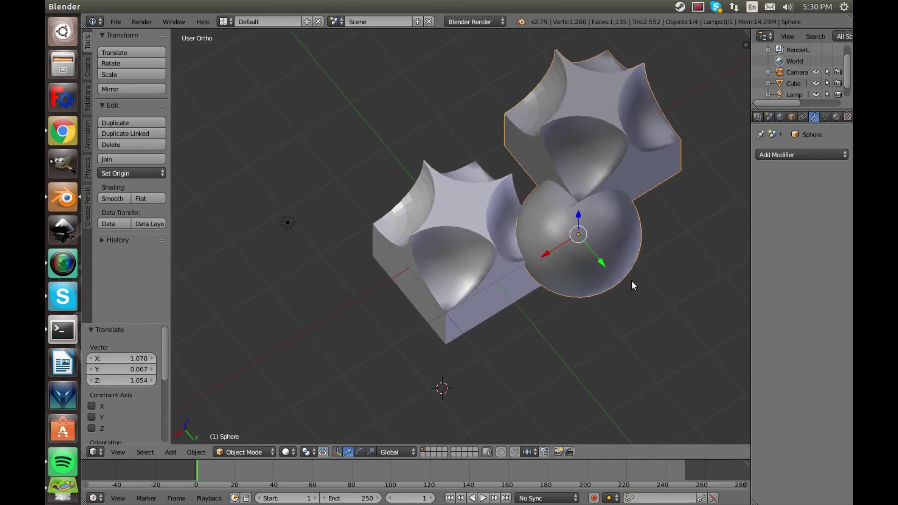
- Delete the united sphere-and-cube object, leaving the original cut cube in the scene
key(x)
click(631, 283)
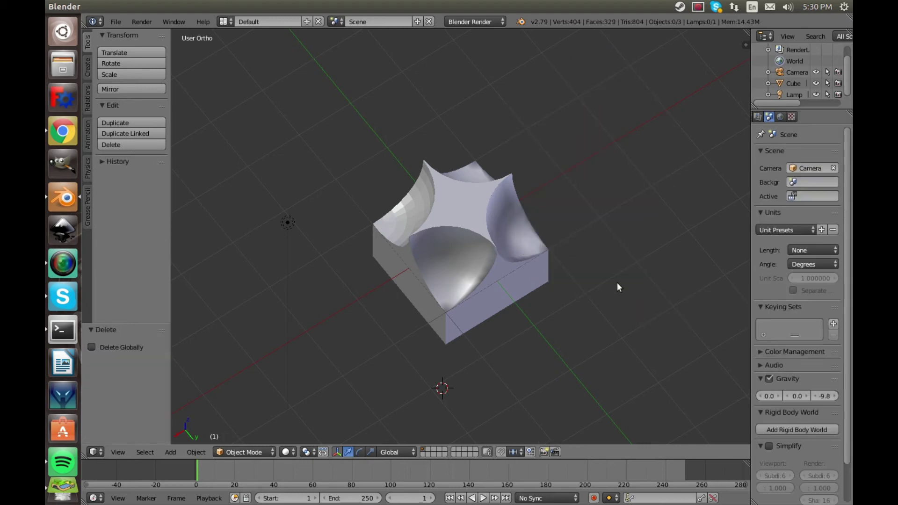
middle_drag(584, 255, 601, 218)
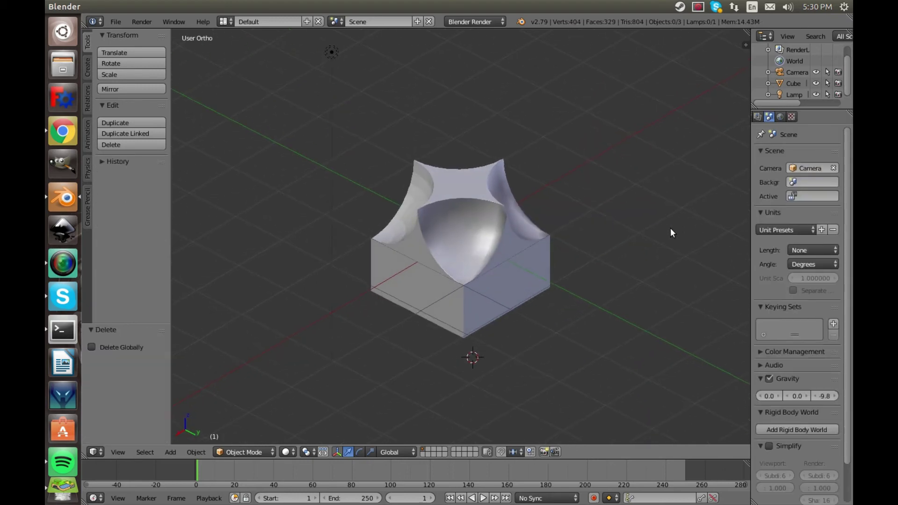
- Shift the cut cube slightly by X -0.014, Y -0.086, Z 0.104 and deselect it
scroll(787, 119, up, 2)
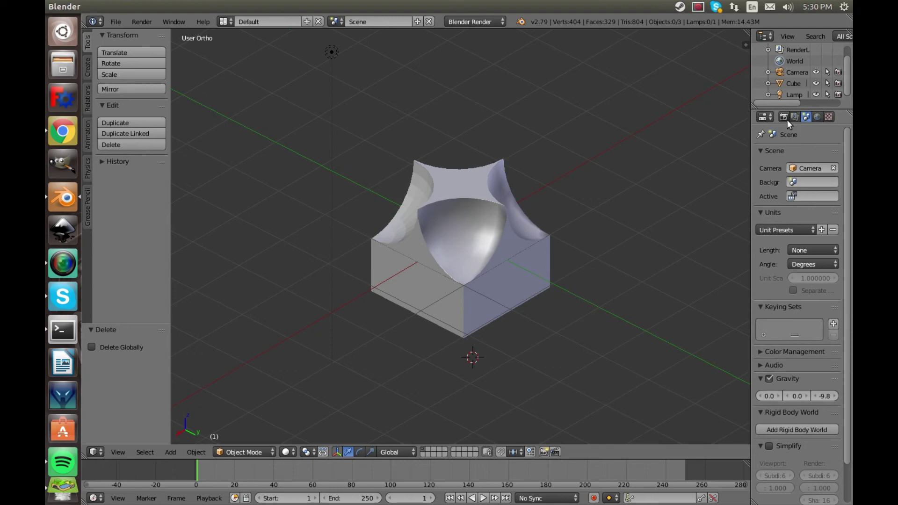
right_drag(481, 243, 474, 236)
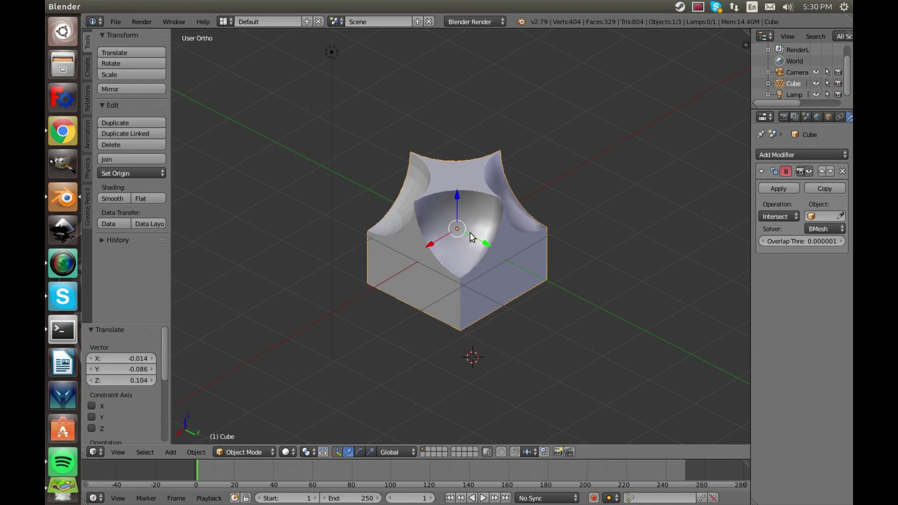
key(a)
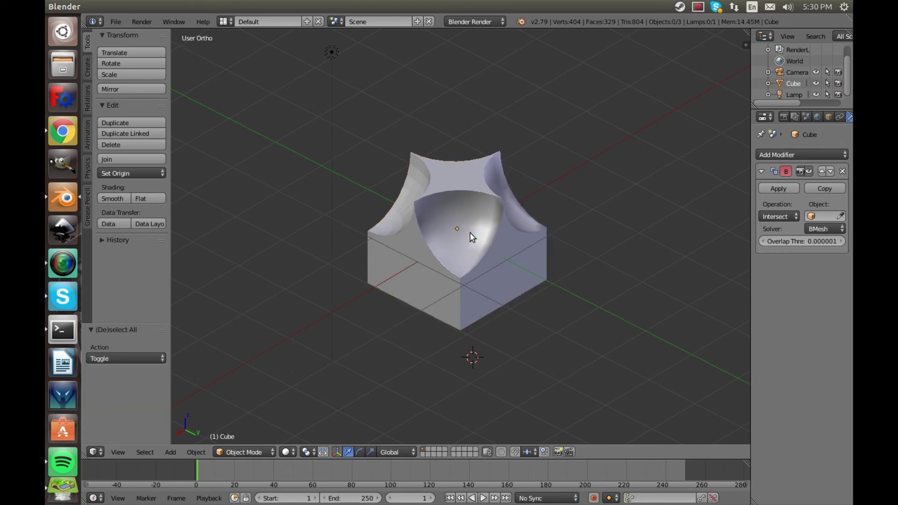